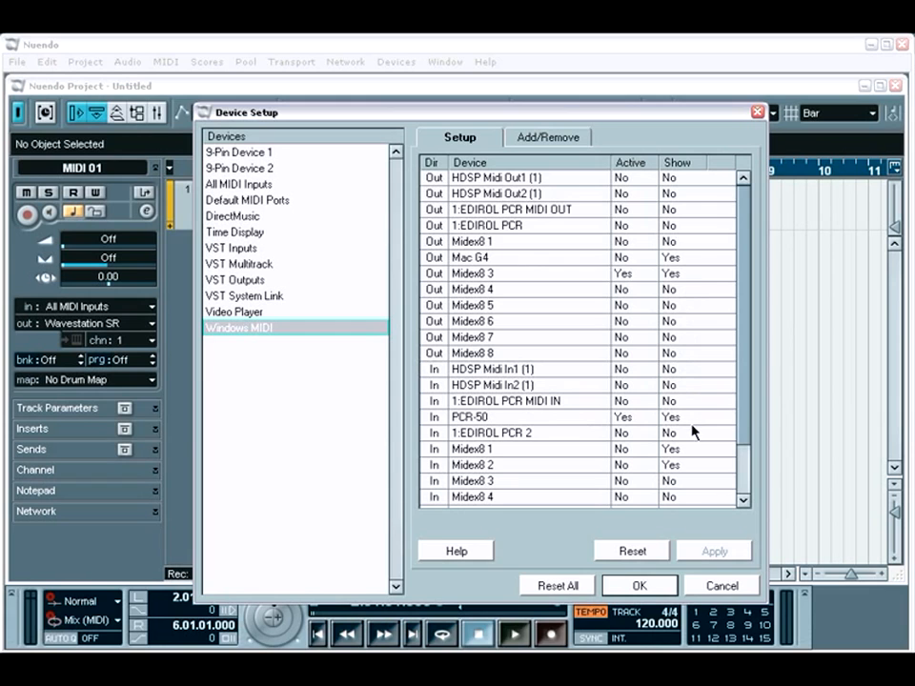
Step: Rename the Midex8 1 MIDI input device as Kurzweil SP76
left_click(677, 450)
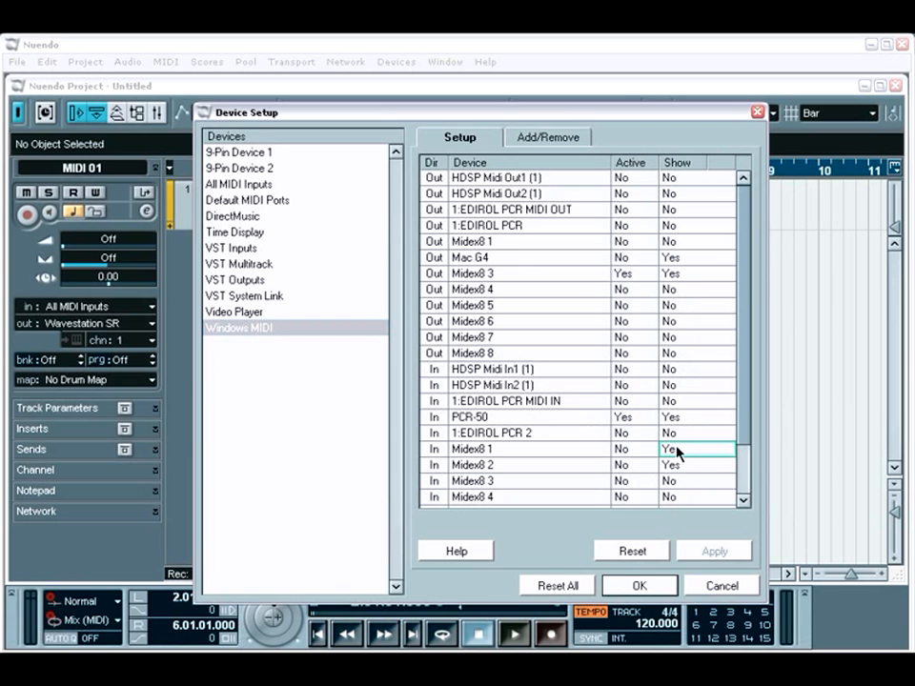
double_click(522, 456)
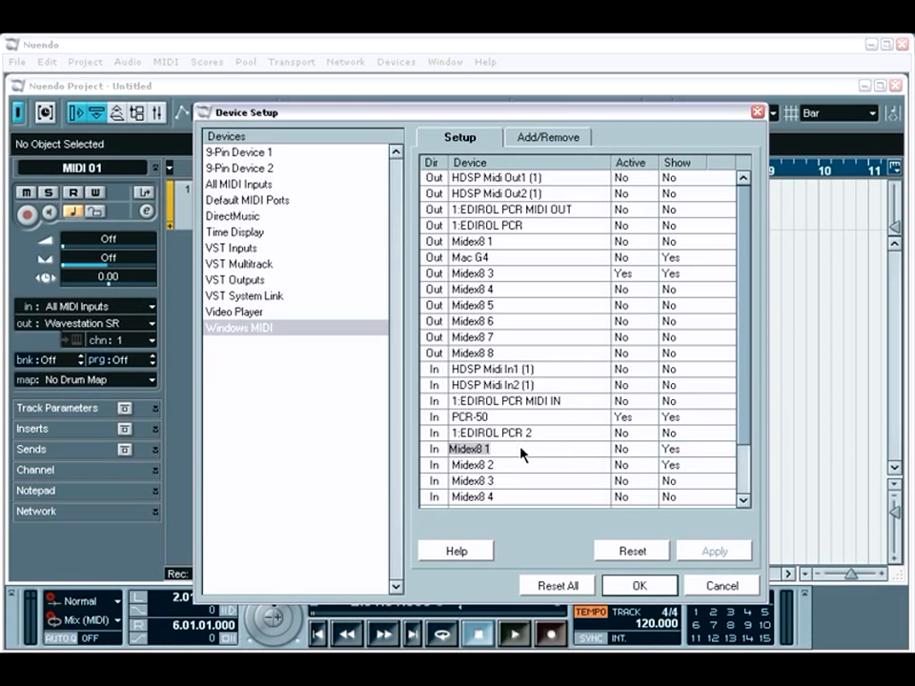
type("Kurzweil SP76")
key("Return")
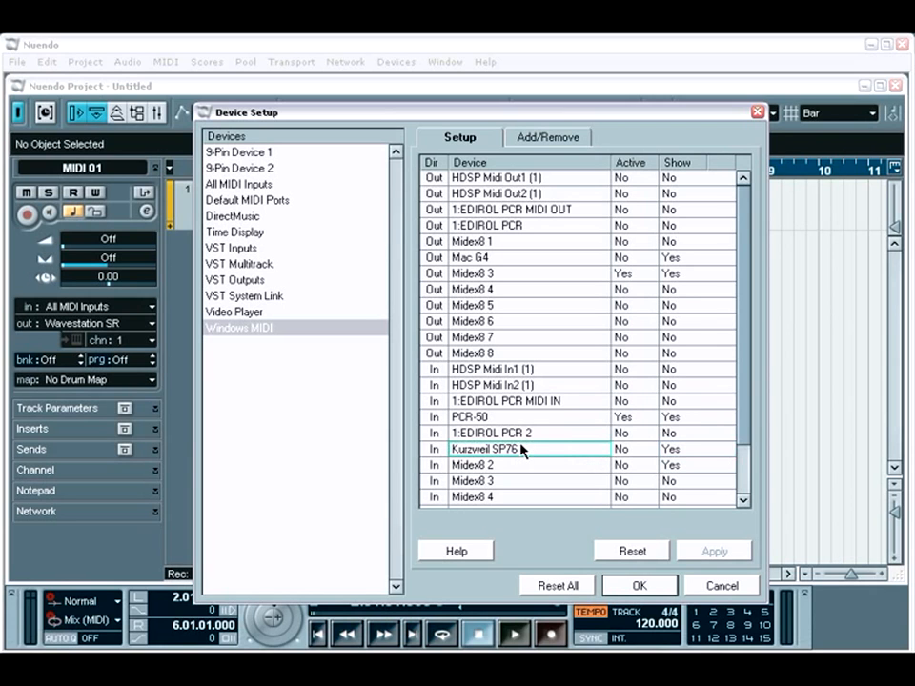
Step: Rename the Midex8 1 MIDI output device as Wavestation SR
double_click(481, 242)
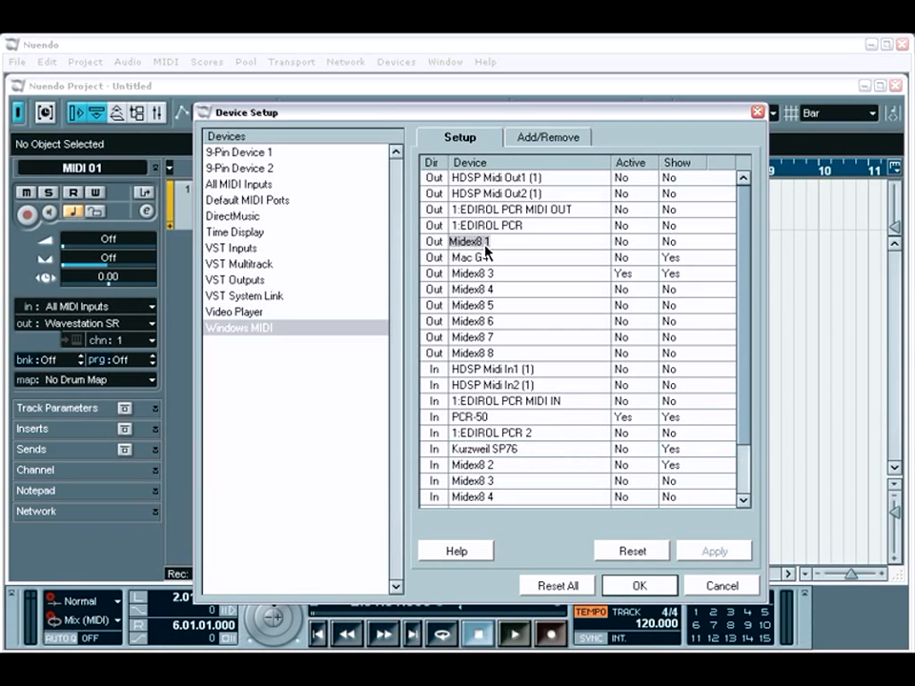
type("Wavestation SR")
key("Return")
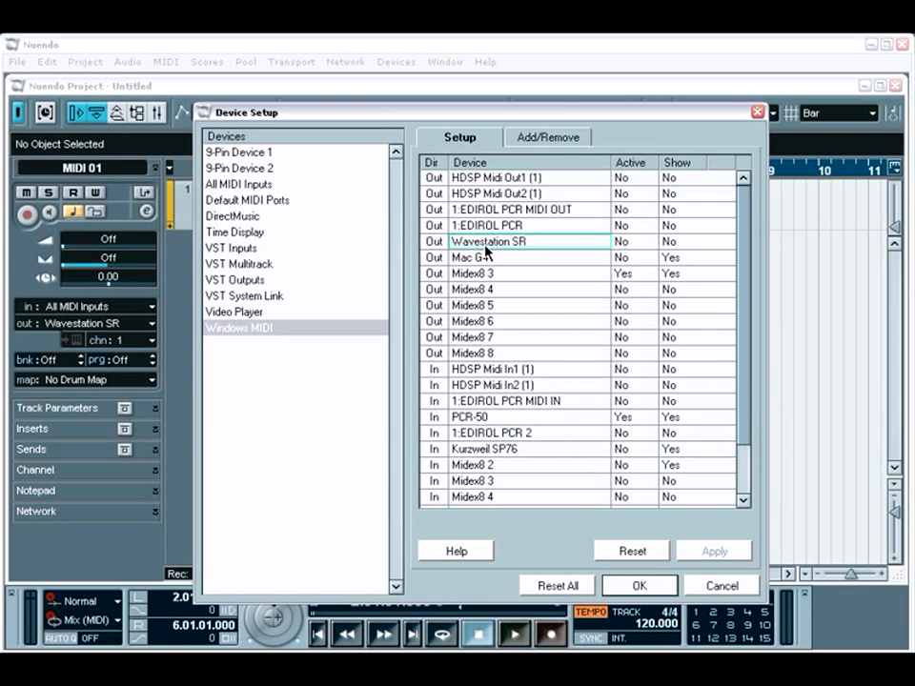
Step: Set Show to Yes for the Wavestation SR output and to No for the Midex8 3 output, and accept the device setup
left_click(668, 243)
left_click(671, 275)
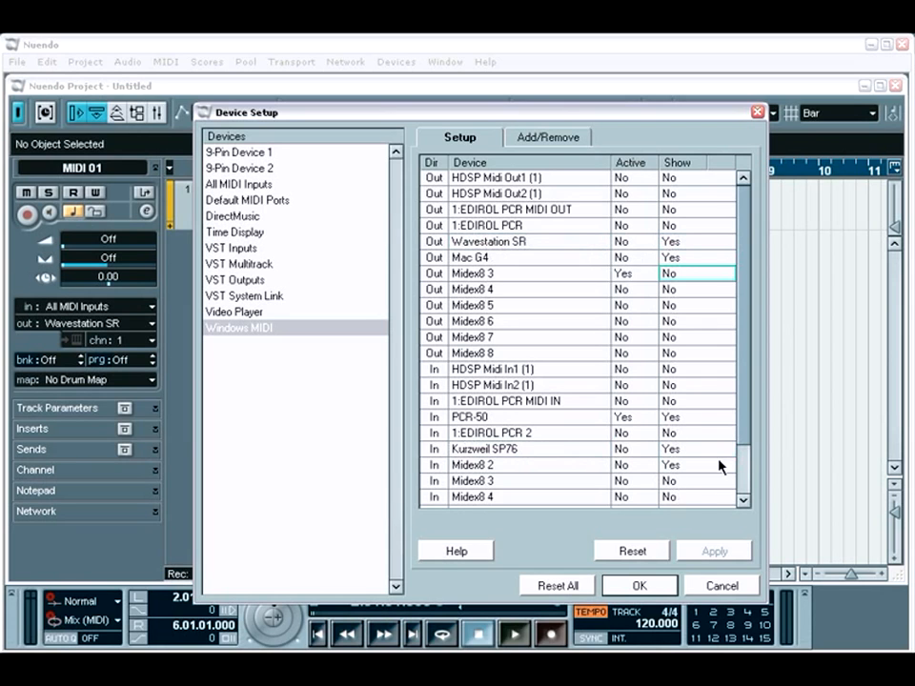
scroll(744, 451, "down", 2)
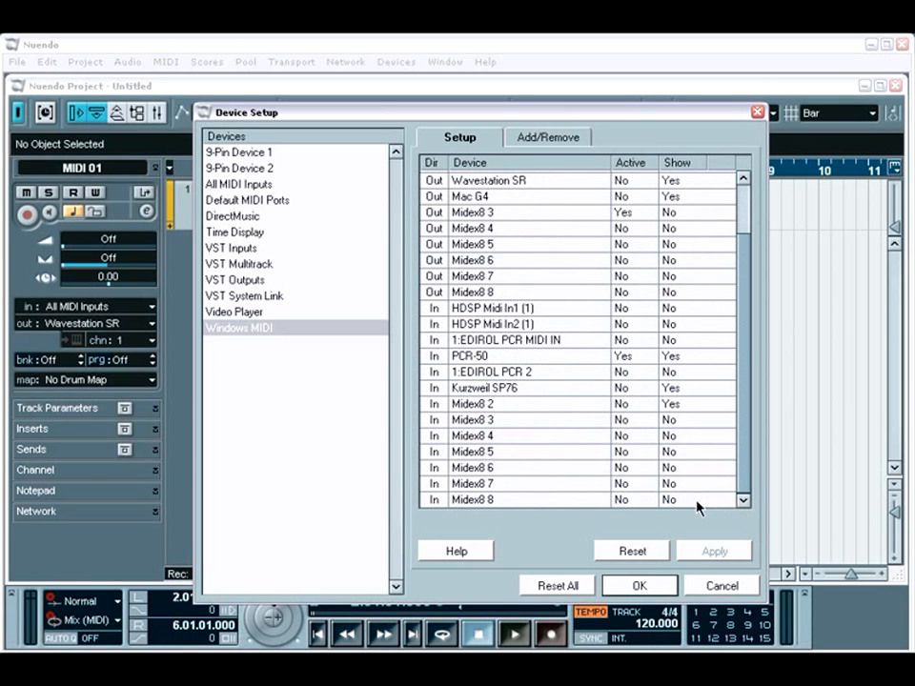
left_click(668, 587)
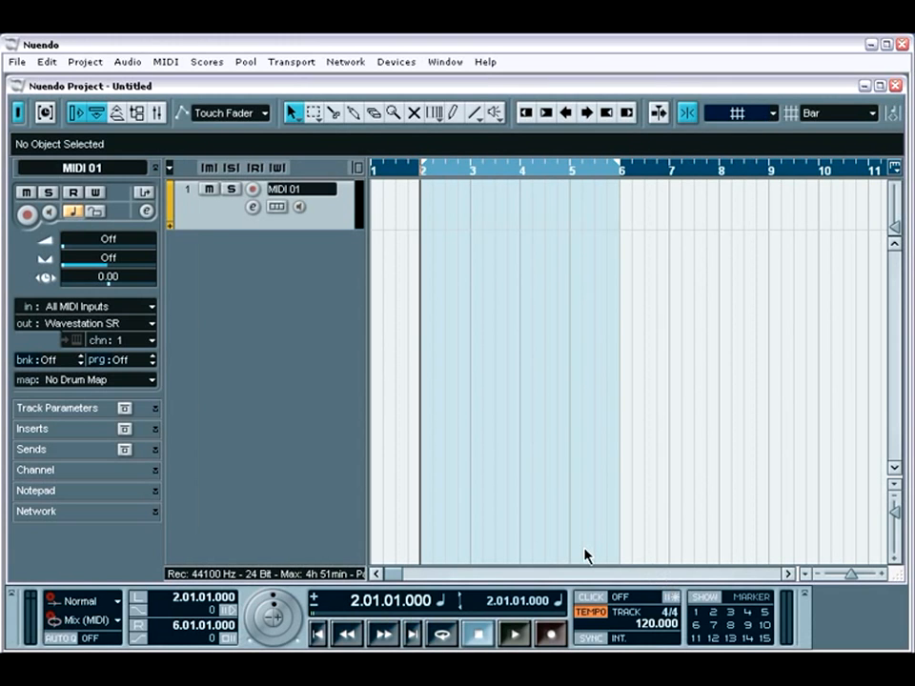
Step: Check which devices are offered as MIDI input and output for the MIDI 01 track, leaving both assignments as they are
left_click(96, 307)
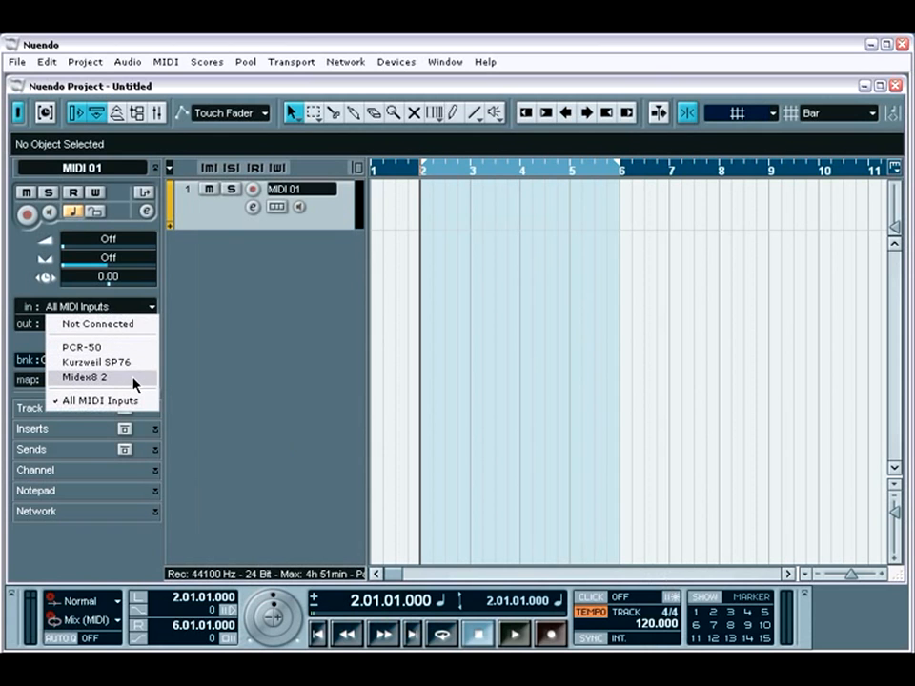
left_click(179, 367)
left_click(151, 324)
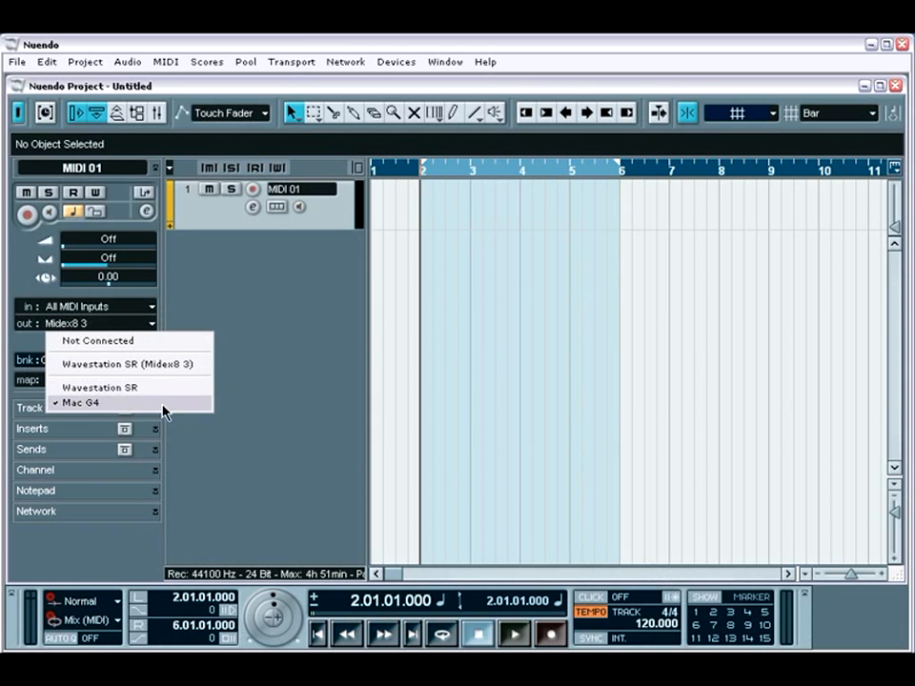
left_click(264, 368)
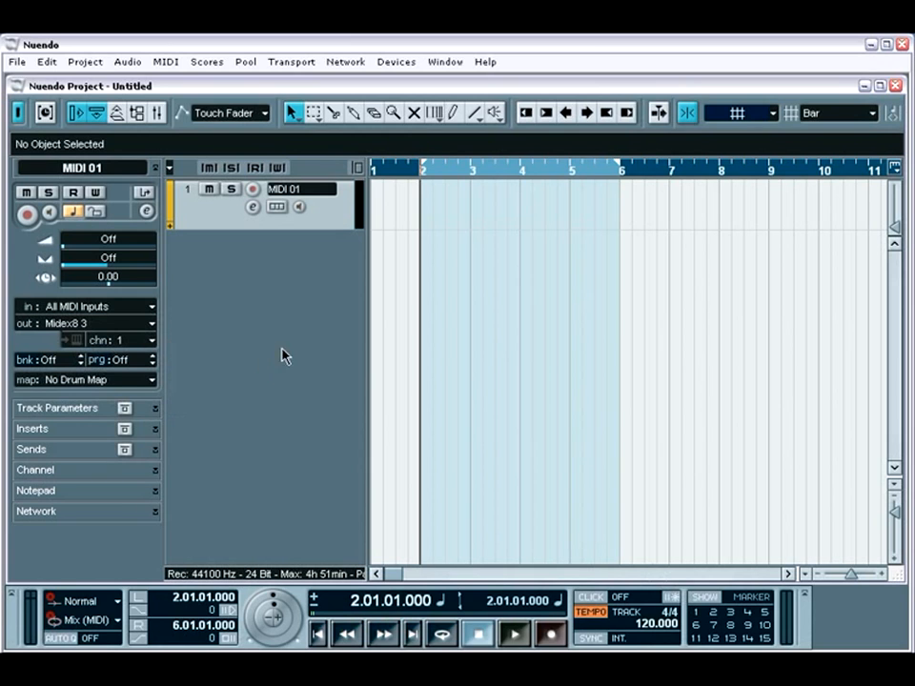
Step: Examine the default MIDI input choices in Device Setup and the devices included in All MIDI Inputs
left_click(396, 61)
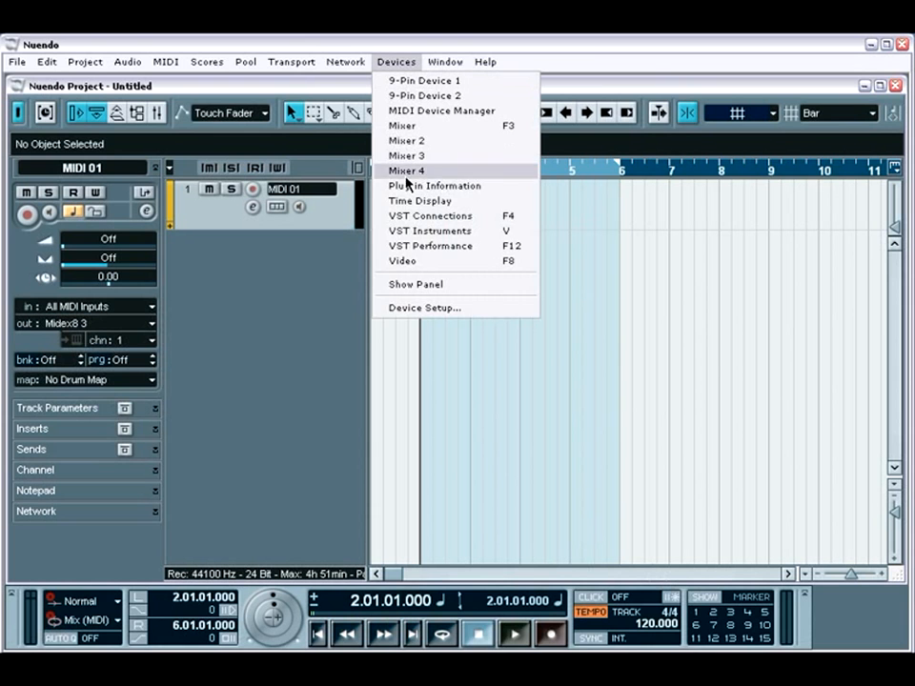
left_click(420, 308)
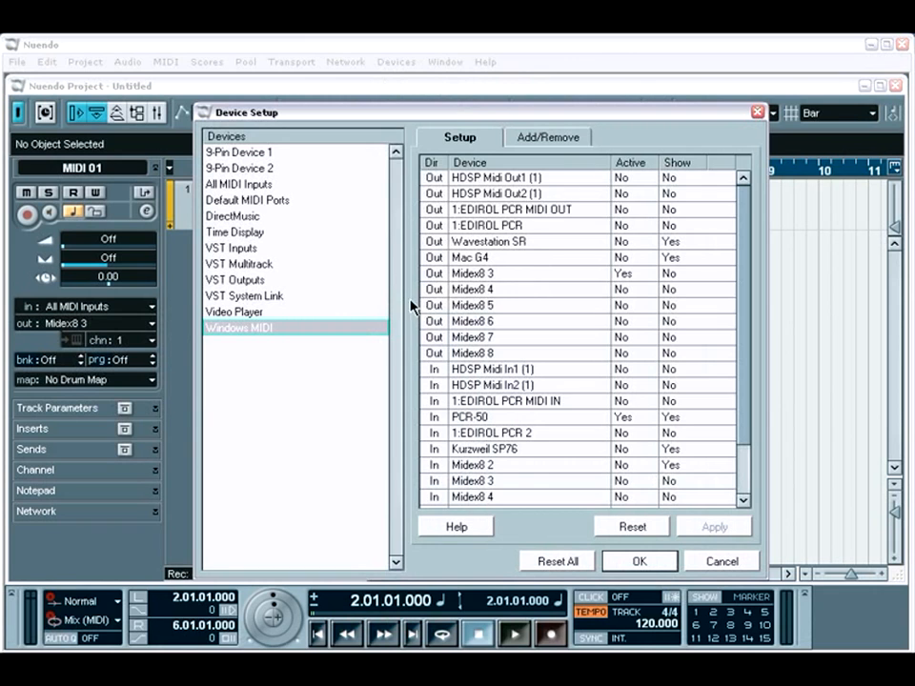
left_click(269, 201)
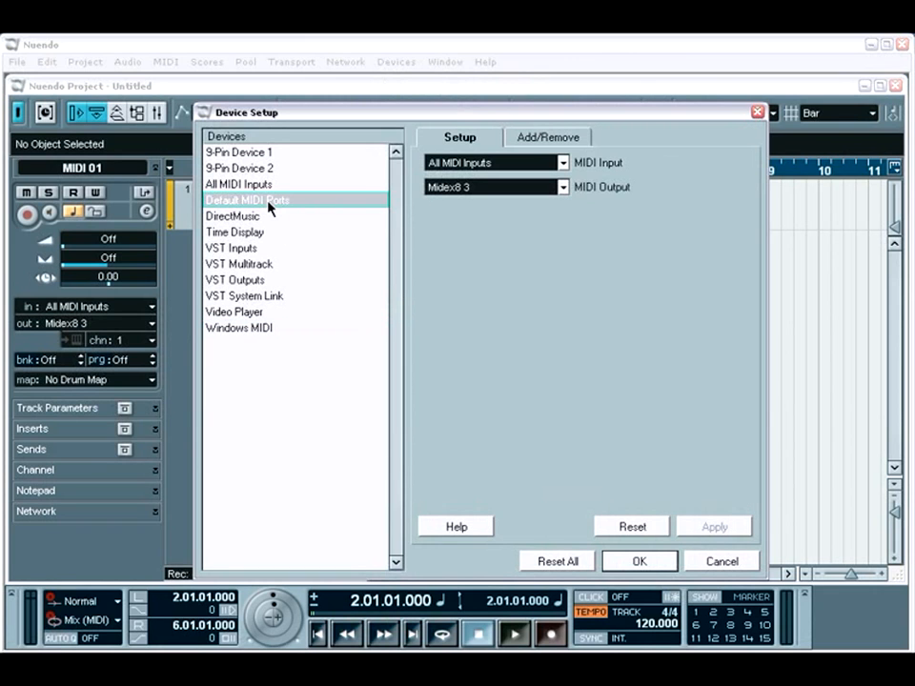
left_click(564, 163)
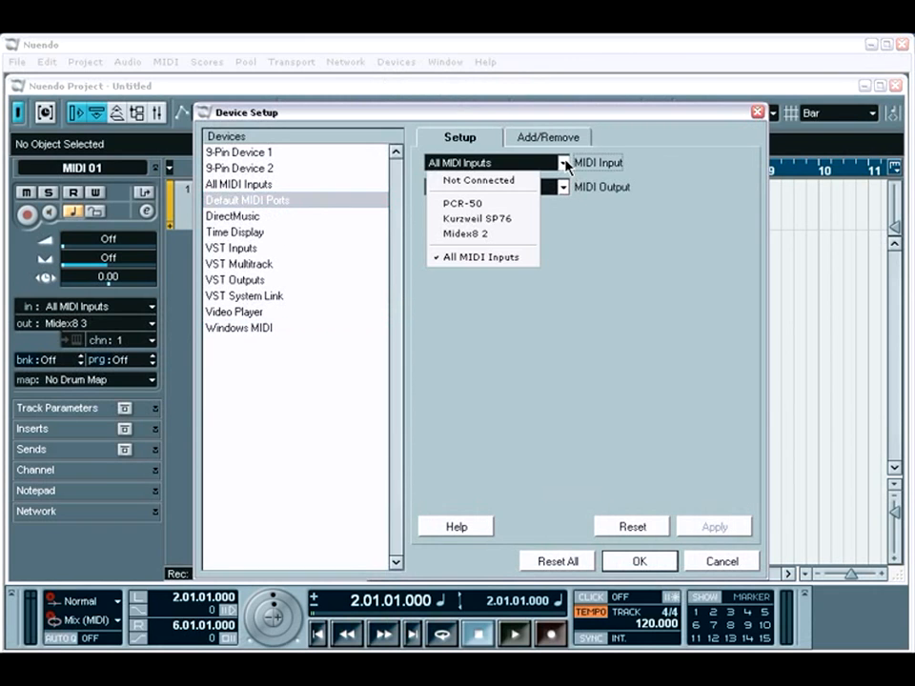
left_click(525, 257)
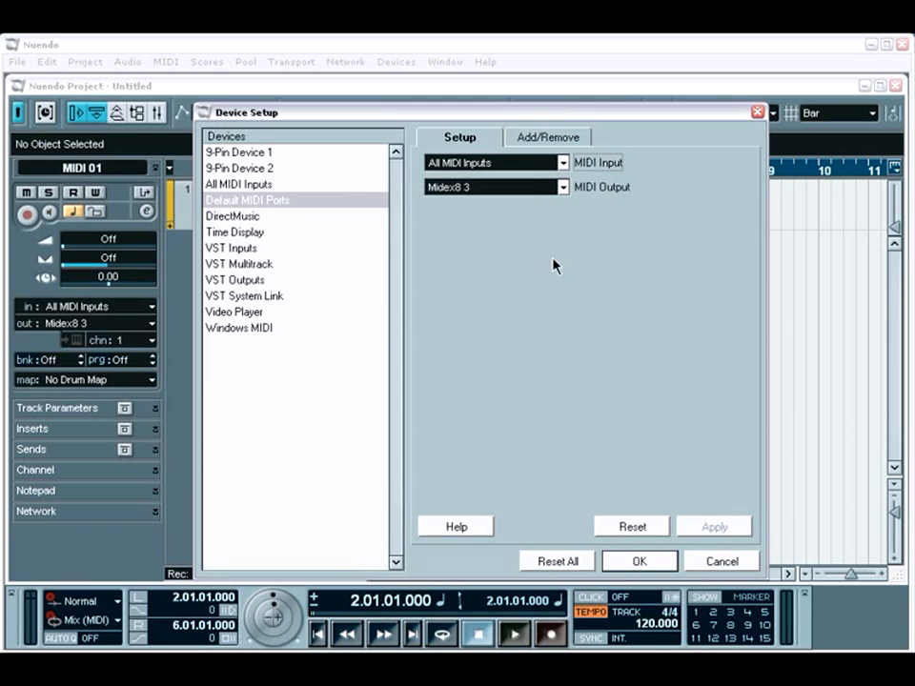
left_click(323, 183)
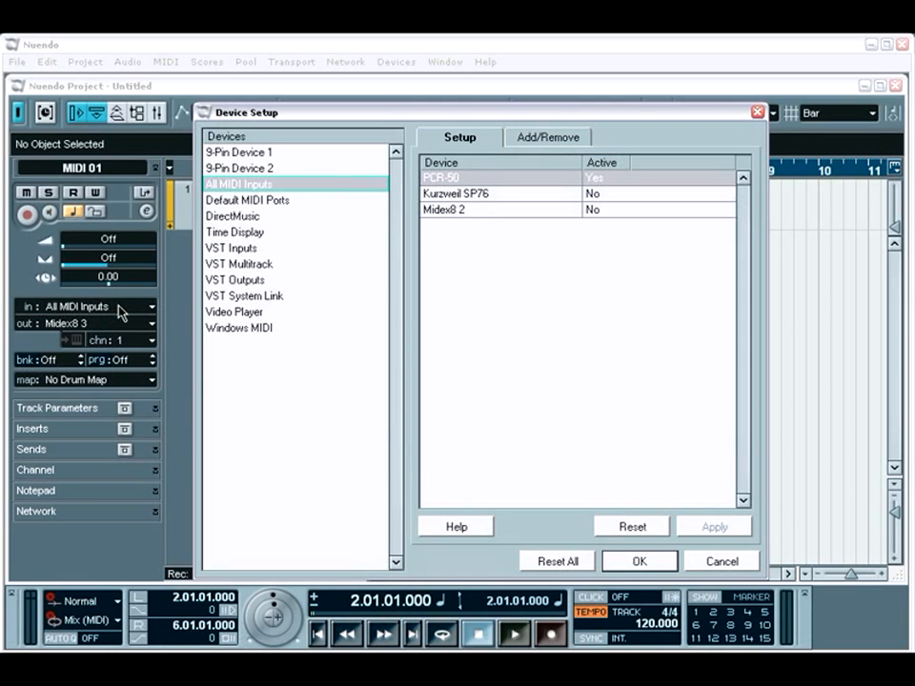
Step: Choose All MIDI Inputs as the default MIDI input port and accept the device setup
left_click(271, 208)
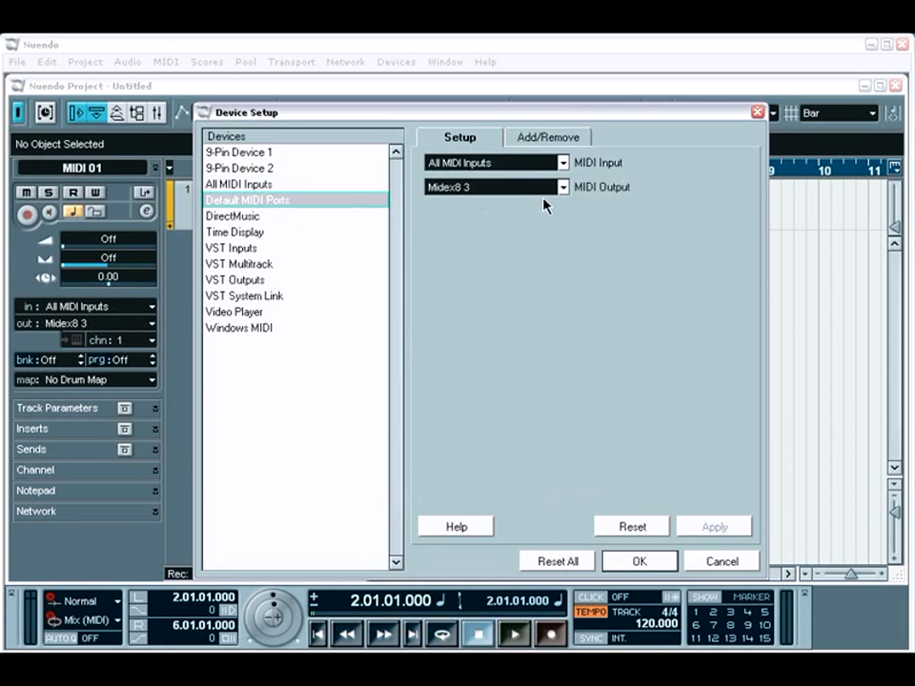
left_click(563, 163)
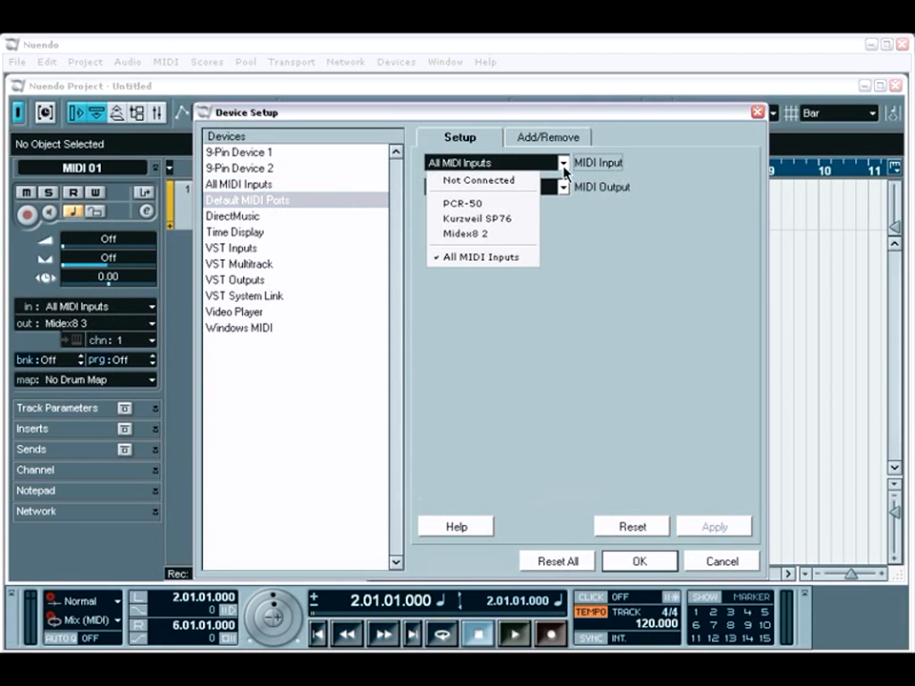
left_click(512, 260)
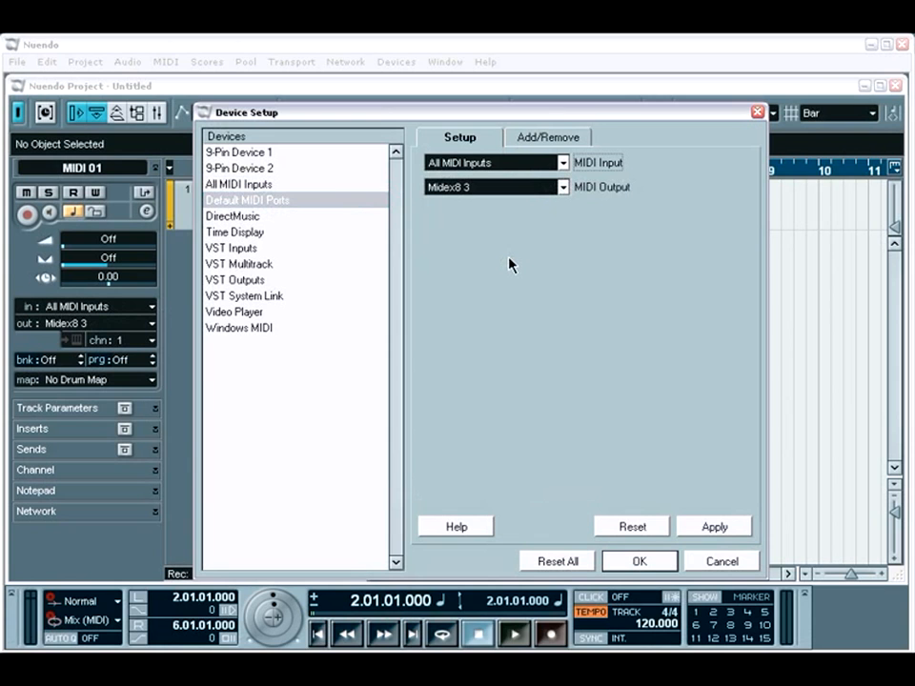
left_click(643, 563)
Step: Add a second MIDI track to the project below MIDI 01
right_click(260, 265)
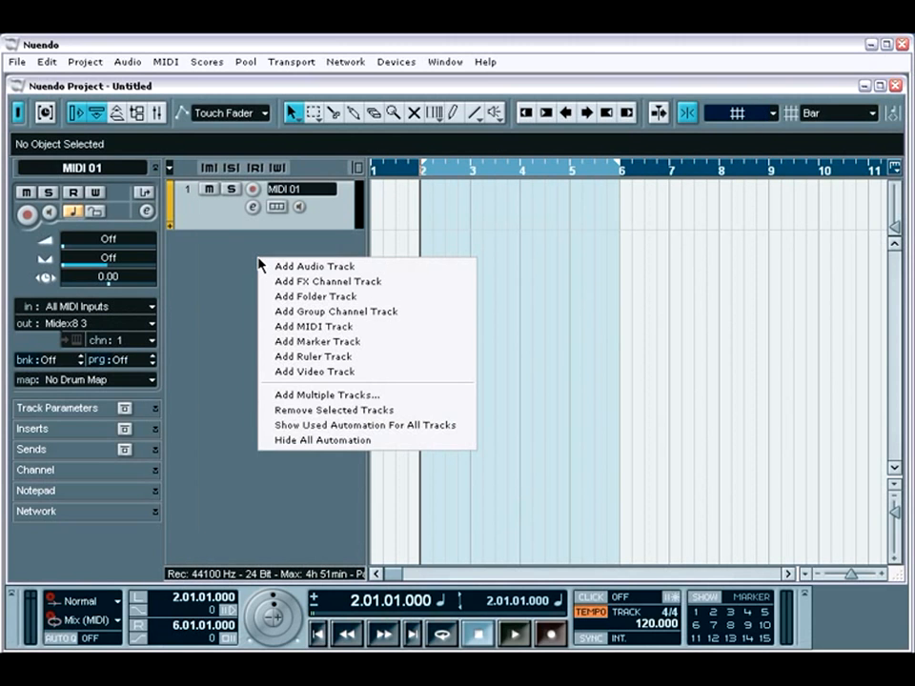
left_click(282, 326)
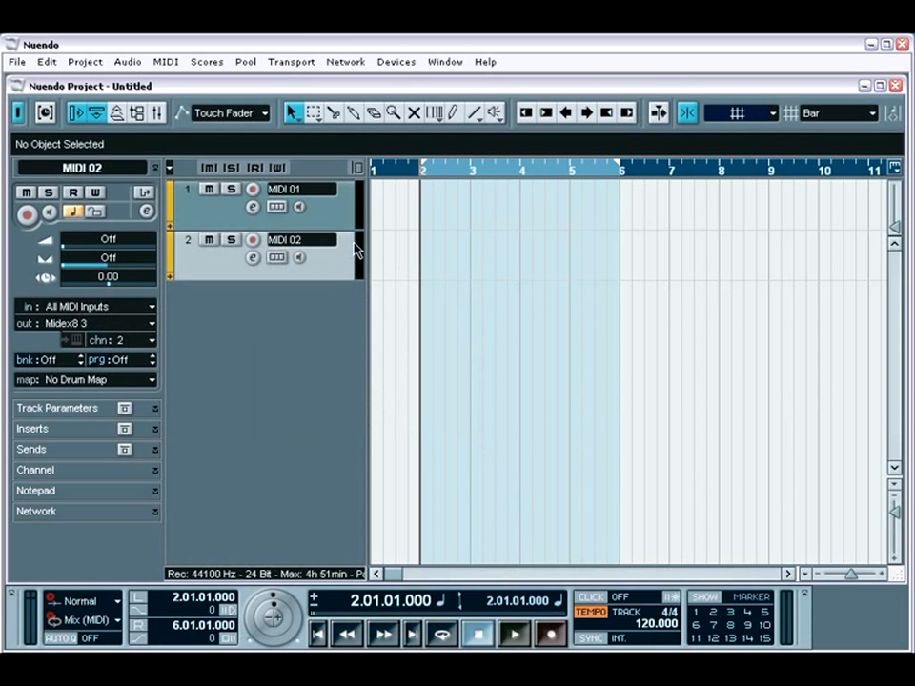
Step: Examine the Device Setup settings for both 9-Pin devices, the VST Inputs and the VST Outputs
left_click(397, 63)
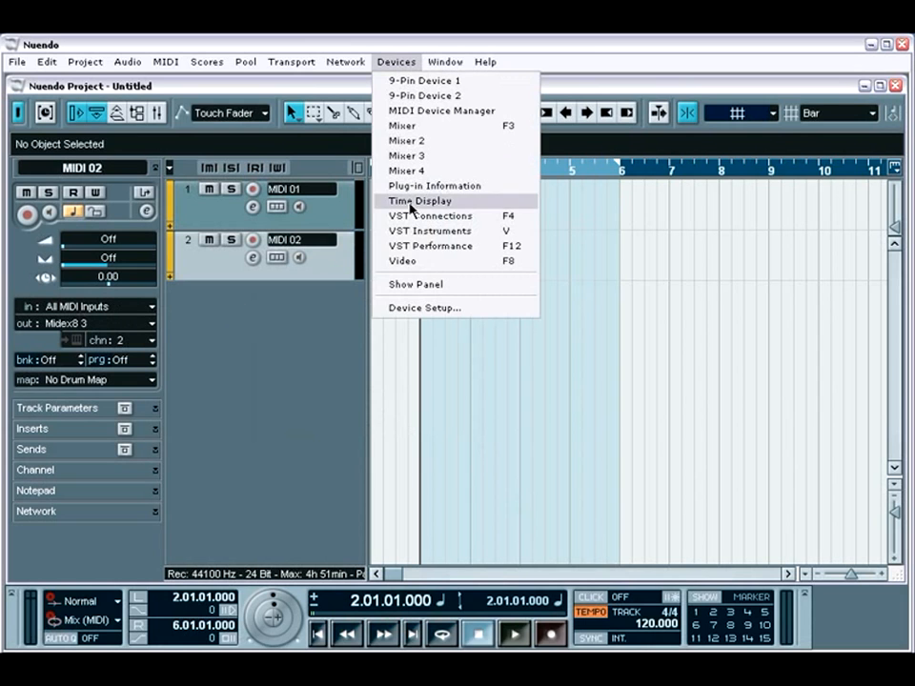
left_click(415, 309)
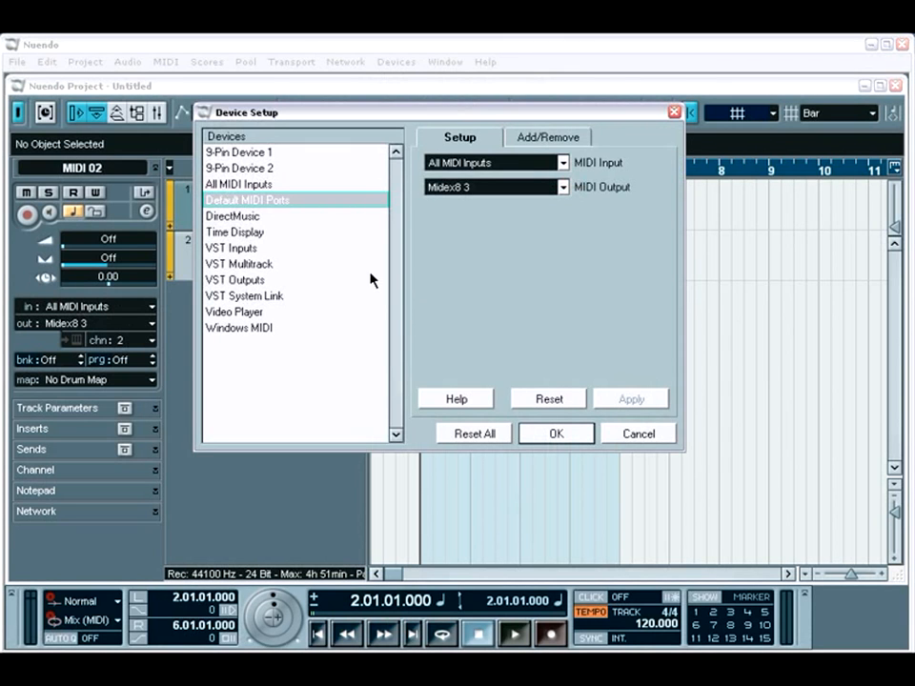
left_click(271, 154)
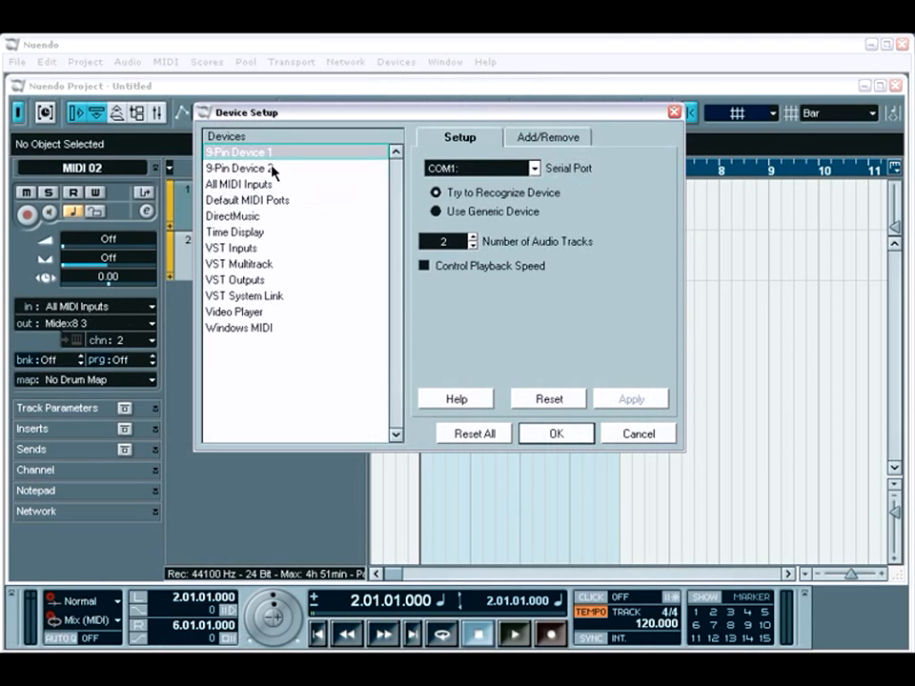
left_click(271, 168)
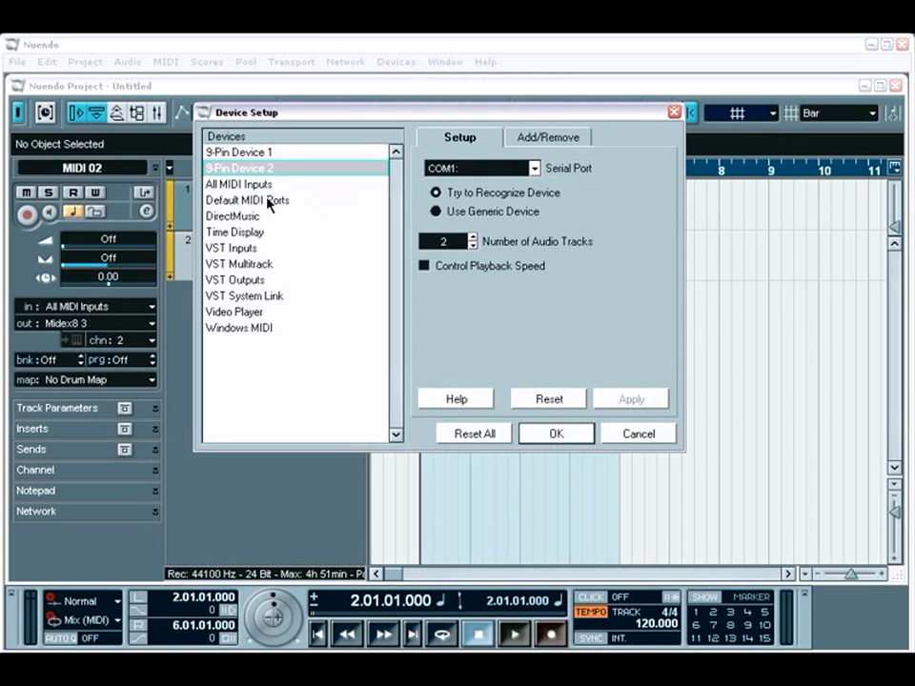
left_click(256, 249)
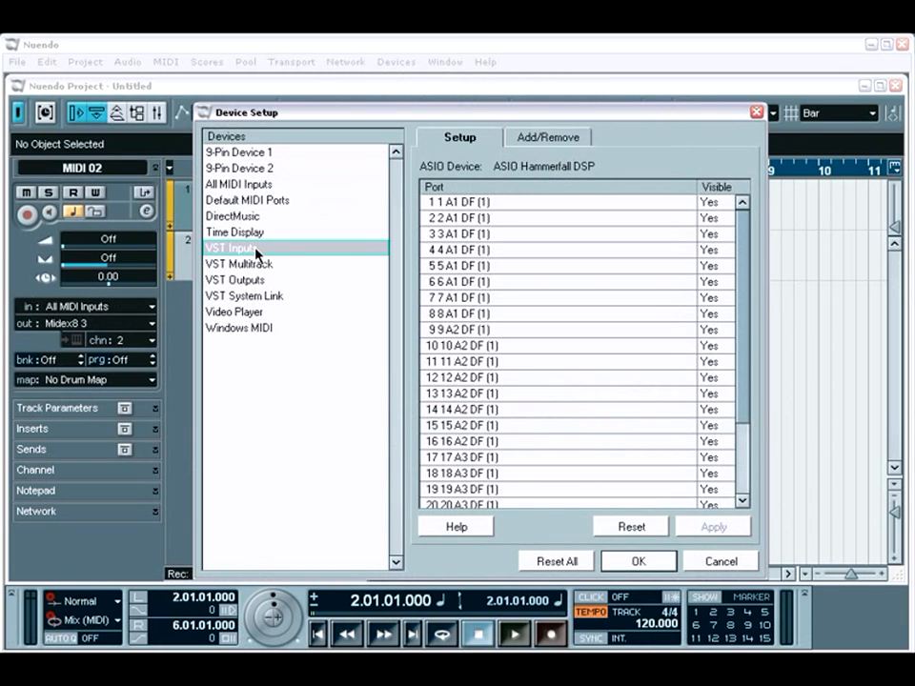
left_click(264, 279)
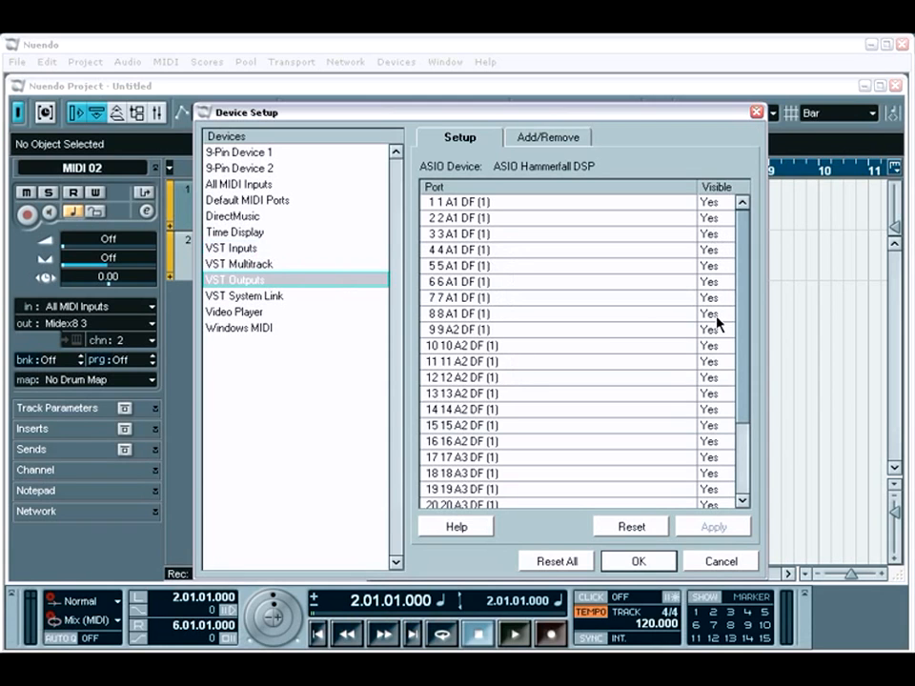
Step: Examine the Video Player settings and its available playback methods, keeping DirectShow Video
left_click(255, 315)
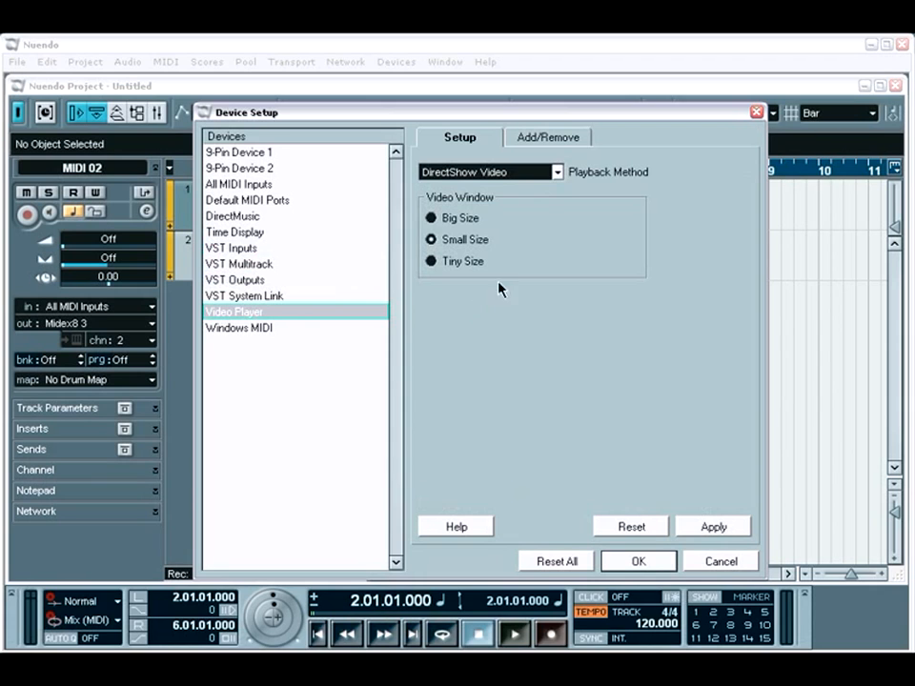
left_click(559, 172)
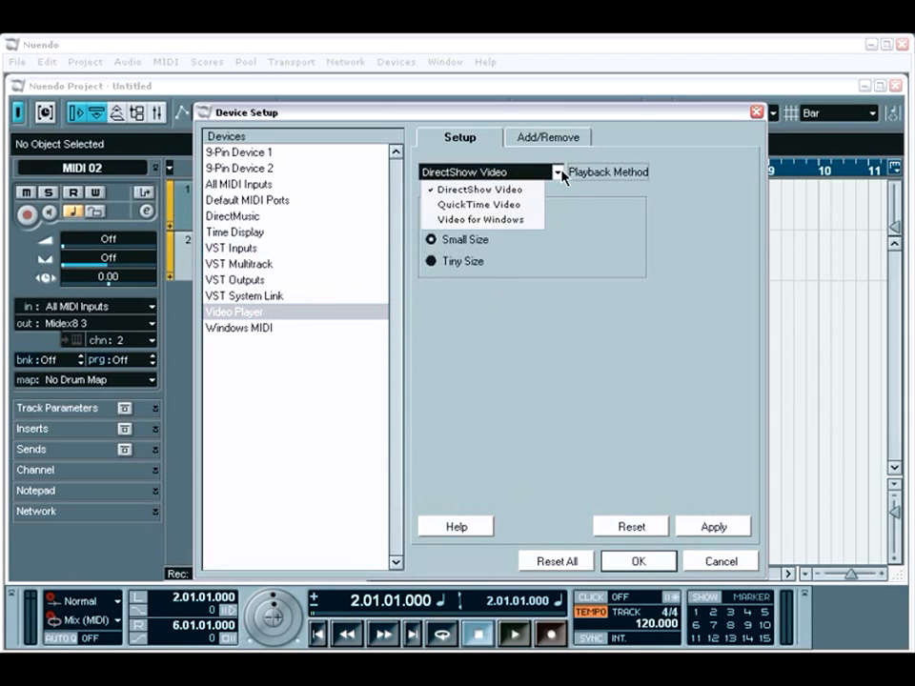
left_click(562, 256)
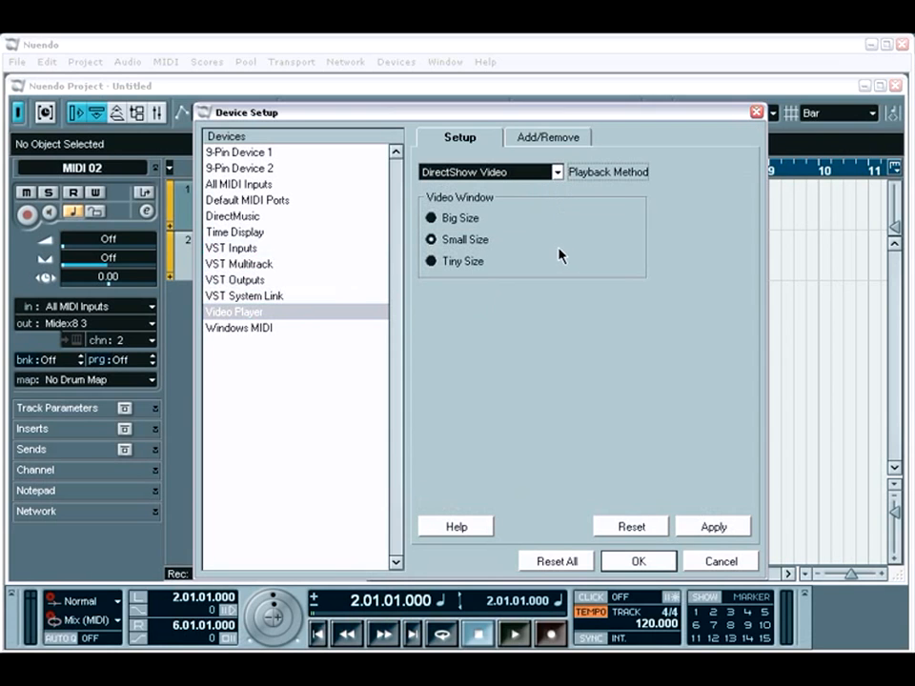
left_click_drag(515, 119, 486, 116)
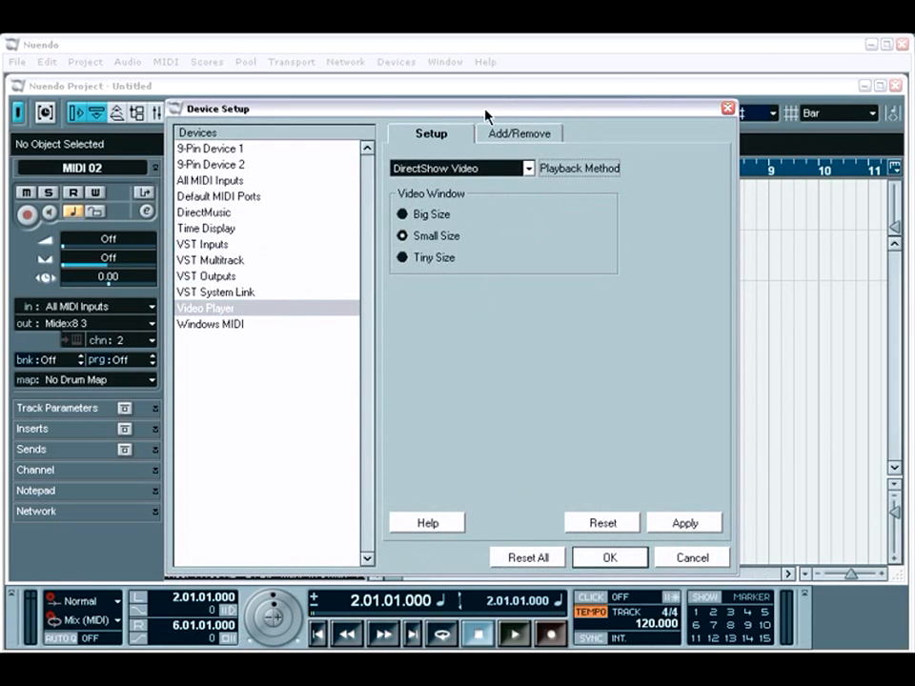
Step: Examine the device classes that can be added and the VST System Link settings, and close the device setup
left_click(496, 135)
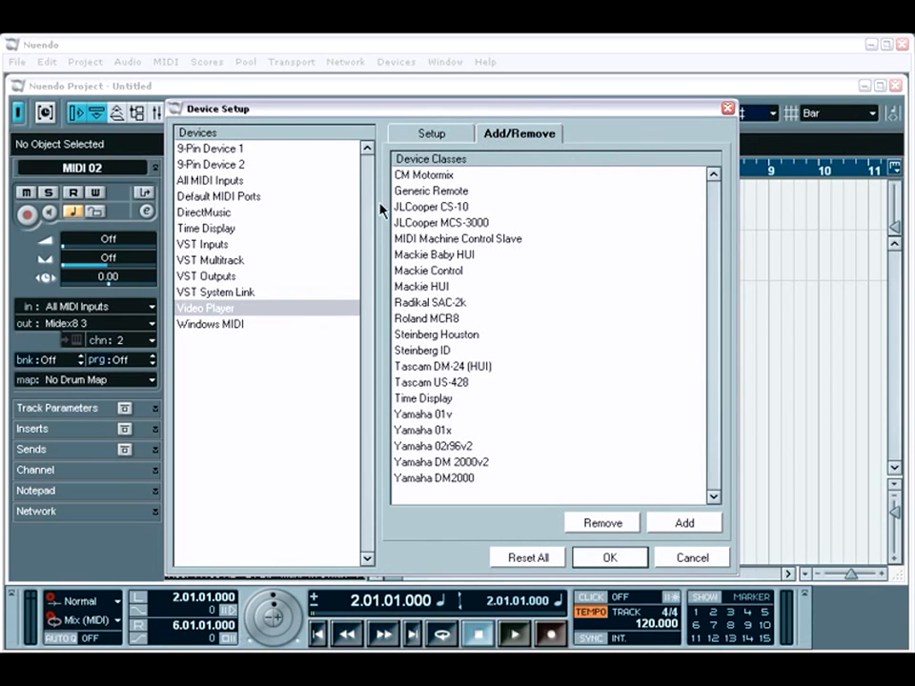
left_click(252, 292)
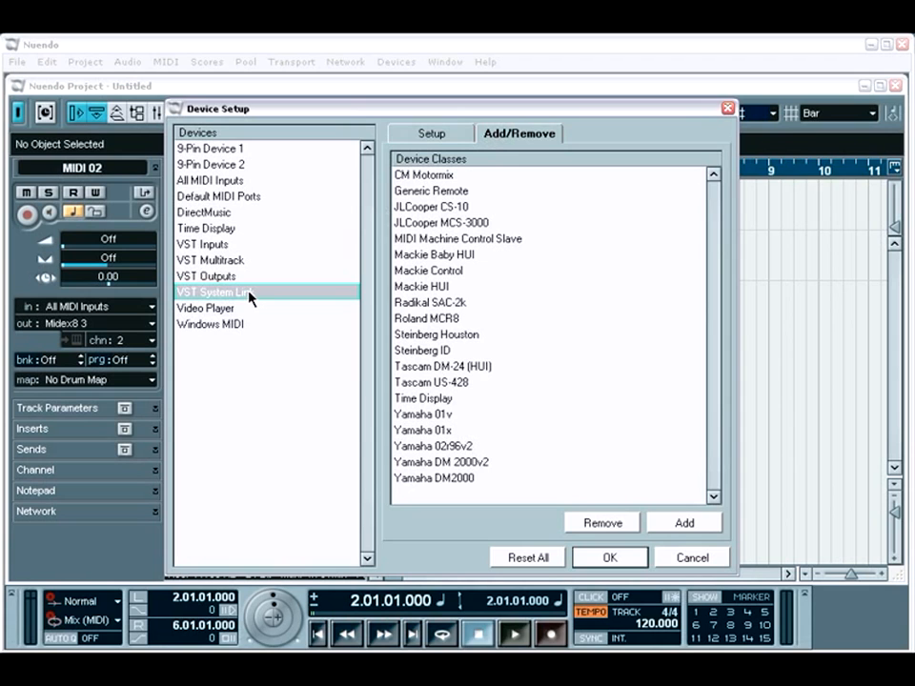
left_click(427, 136)
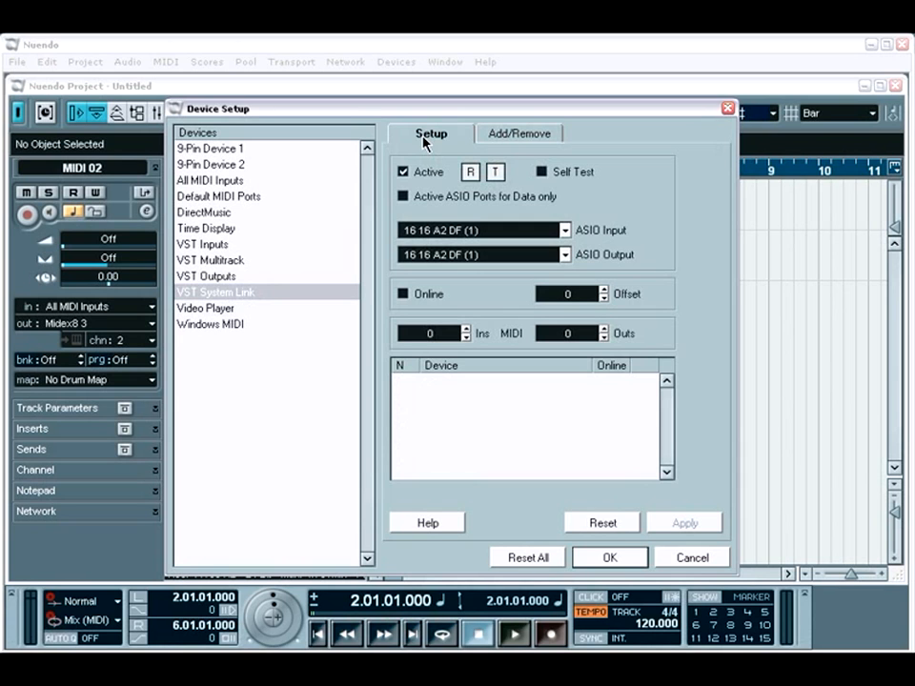
left_click(611, 559)
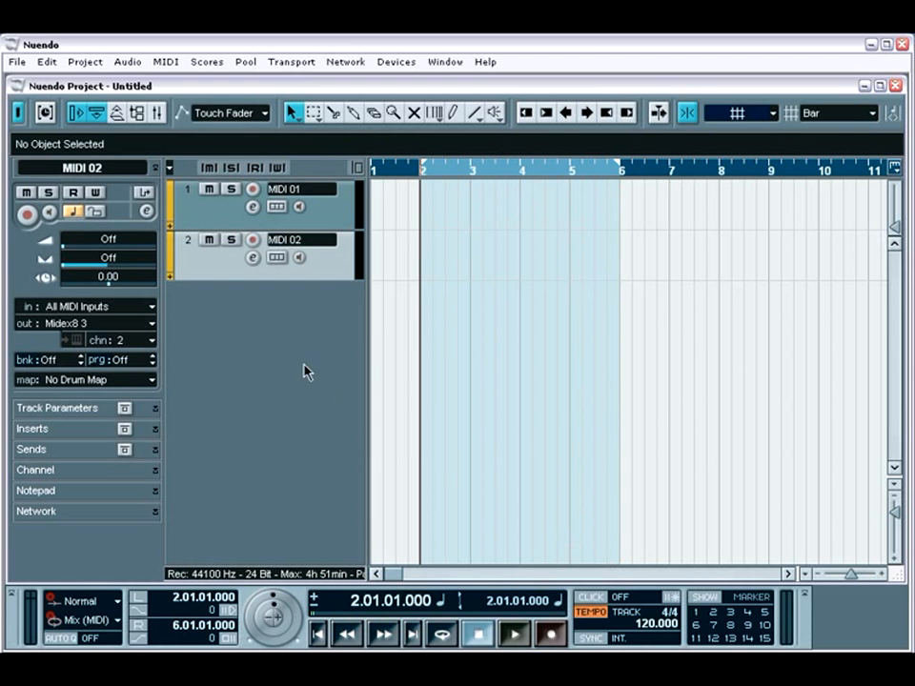
Step: Examine the Editing-Audio page of the Preferences and the help text on Preferences, and close both windows
left_click(24, 61)
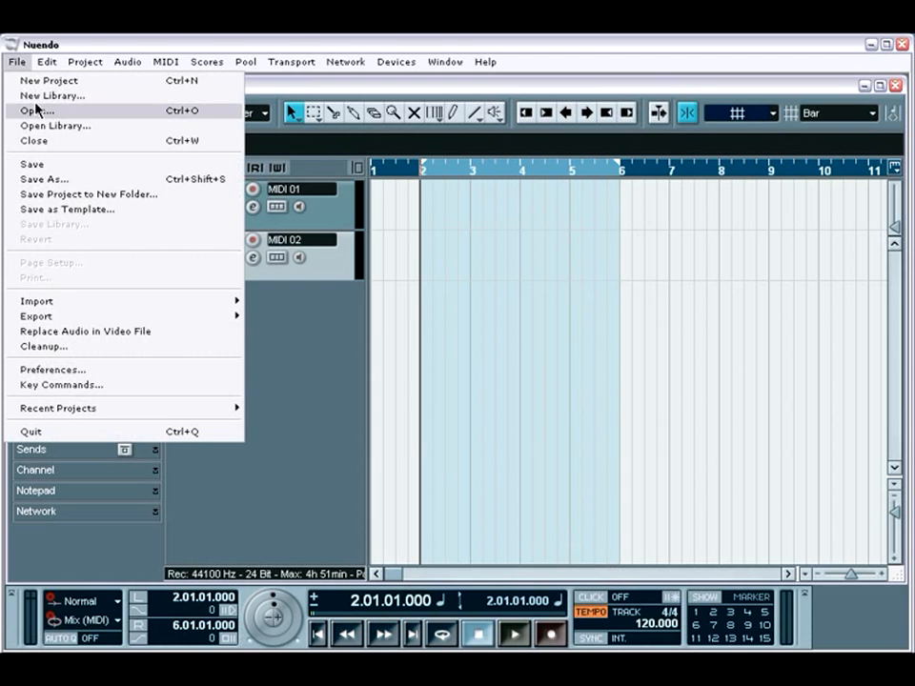
left_click(86, 372)
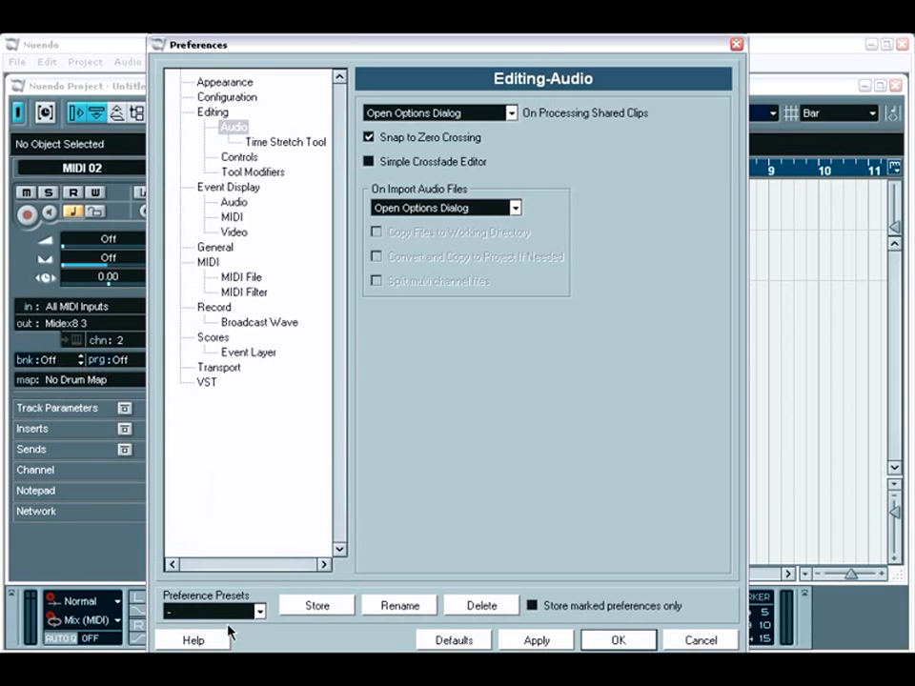
left_click(188, 640)
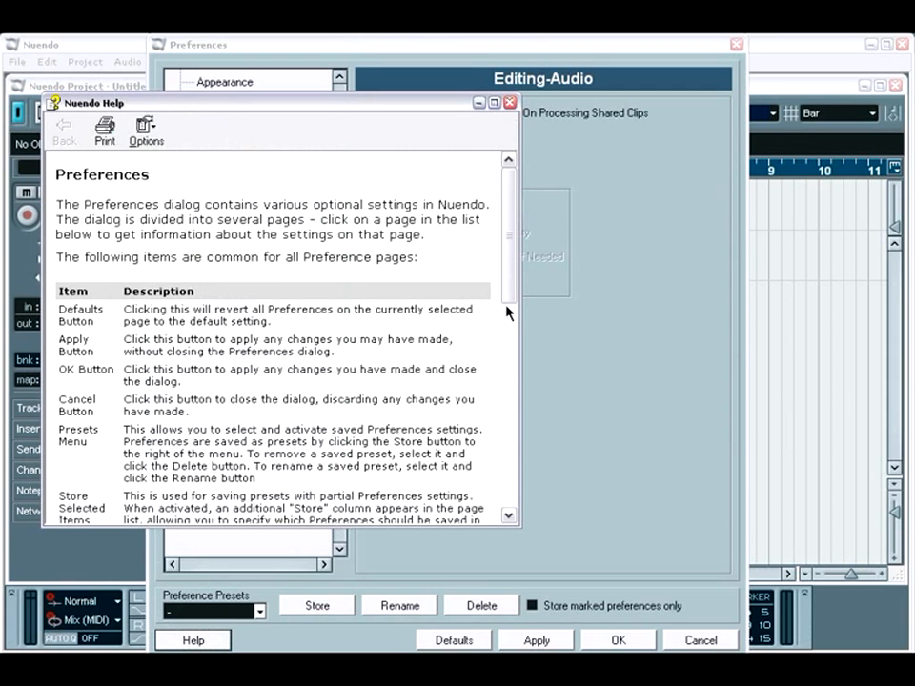
left_click_drag(507, 301, 505, 248)
left_click(509, 103)
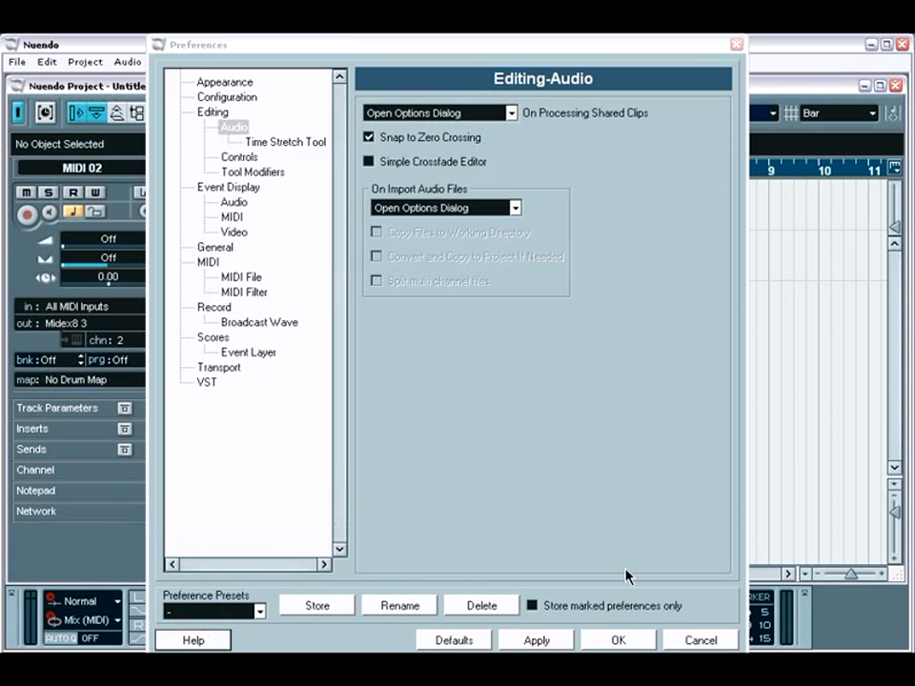
left_click(649, 640)
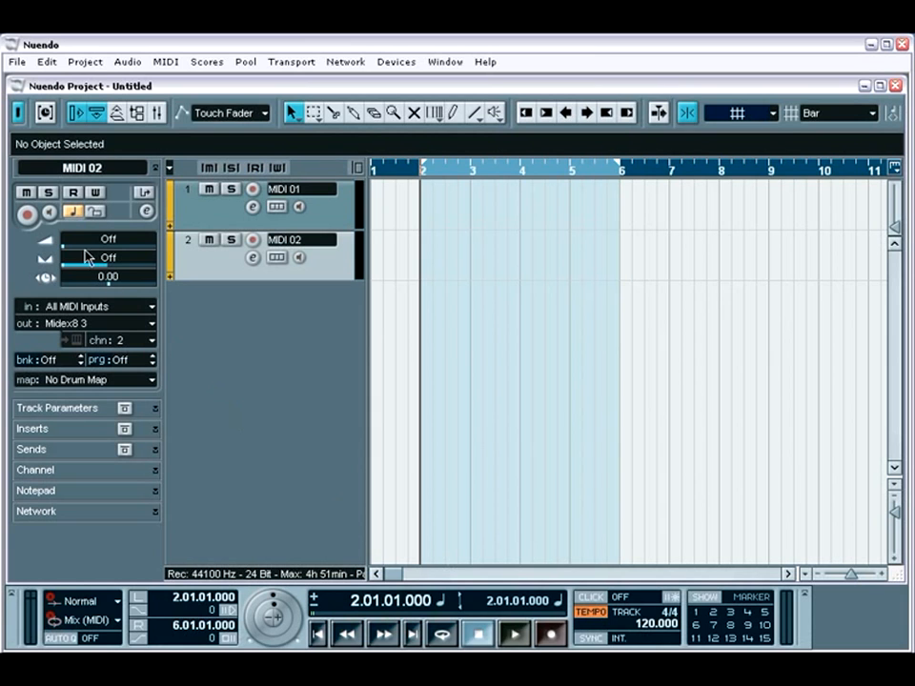
Step: Open the Key Commands and examine the command categories, collapsing Devices and looking briefly into the MIDI category
left_click(19, 61)
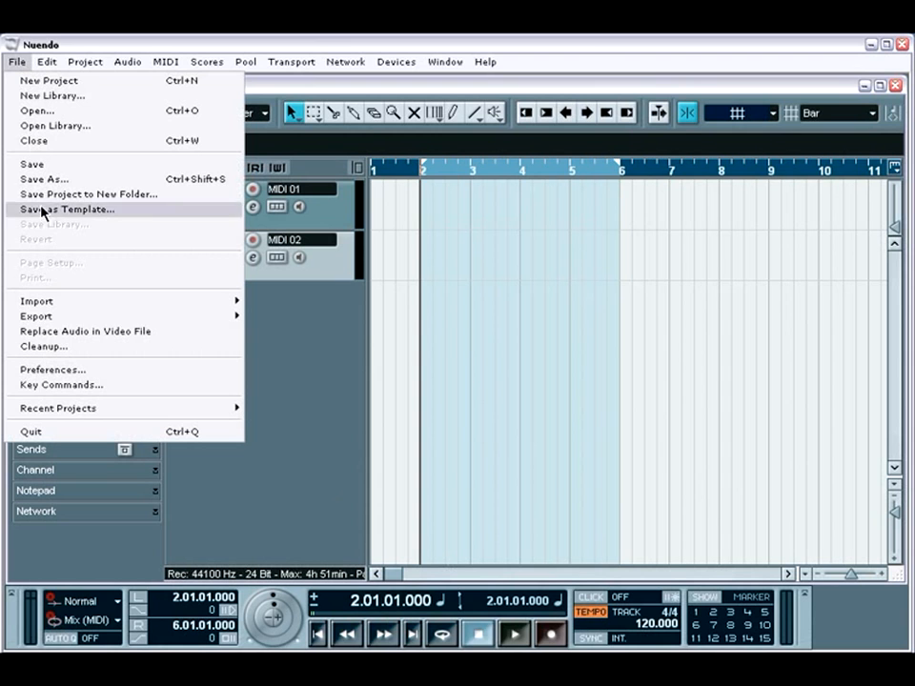
left_click(68, 385)
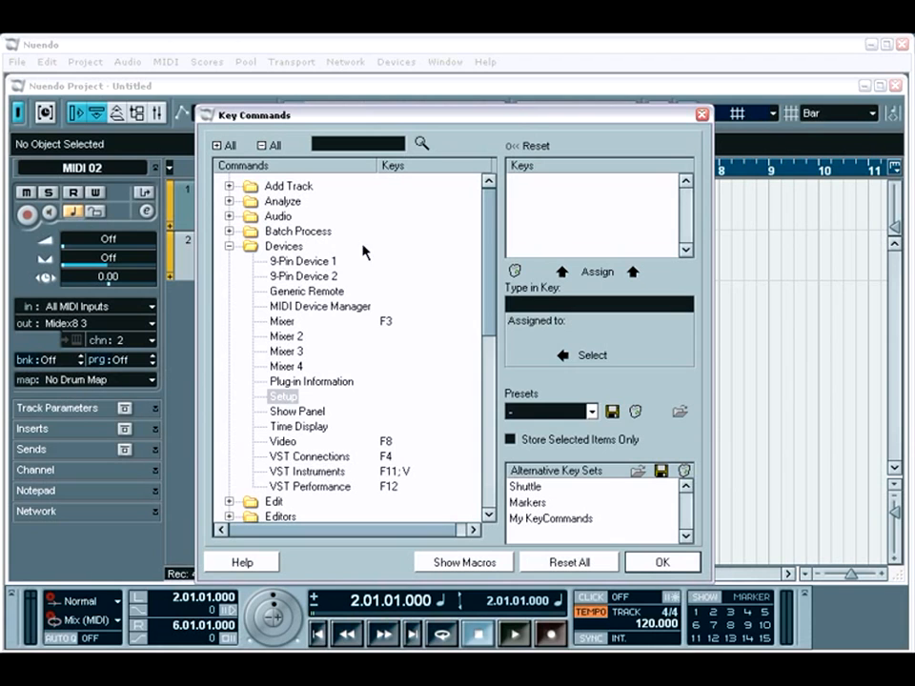
scroll(491, 208, "down", 3)
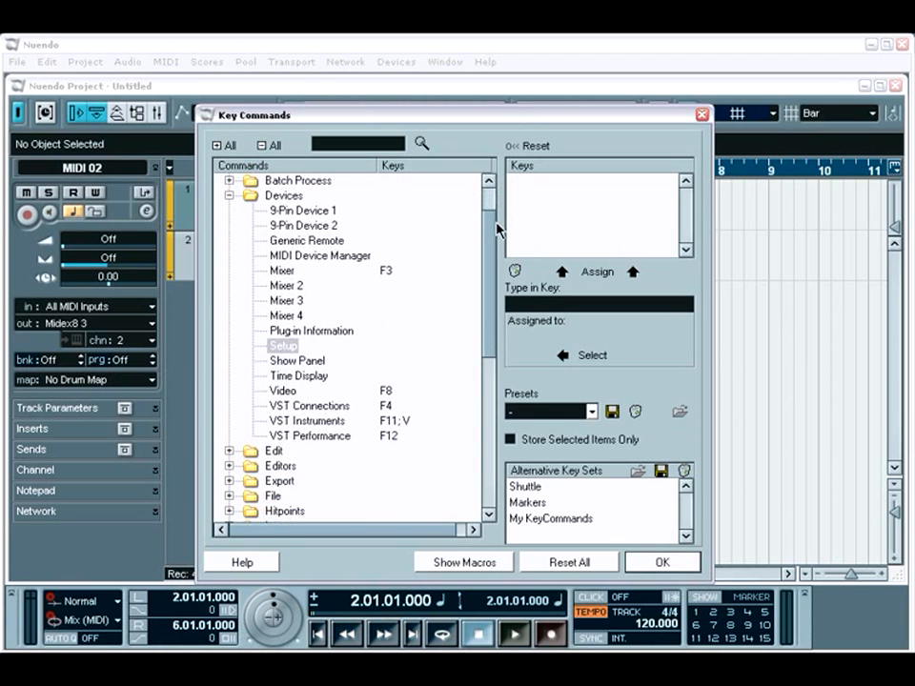
left_click(228, 196)
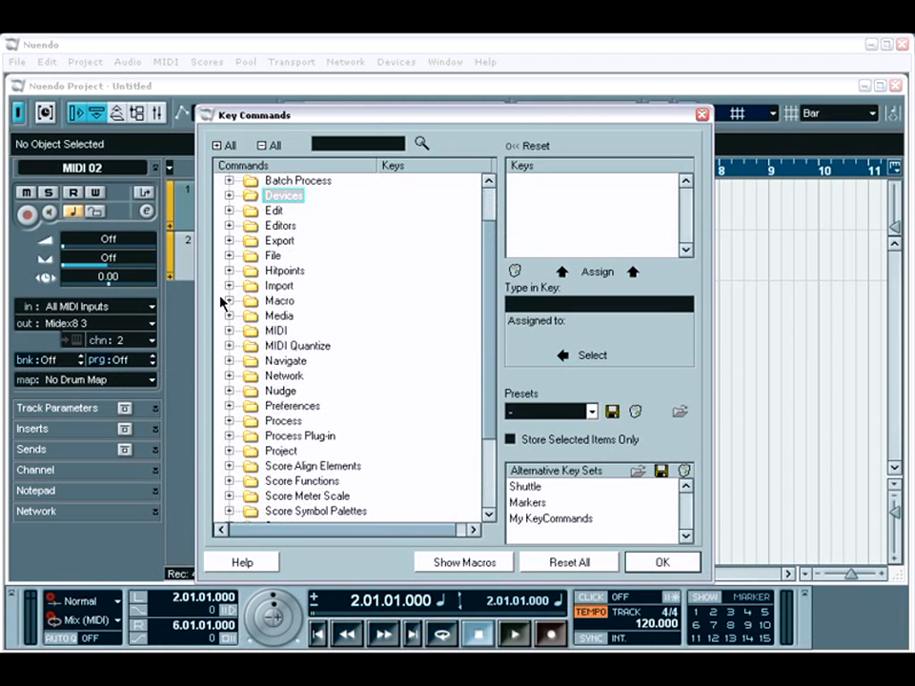
left_click(229, 330)
left_click(230, 331)
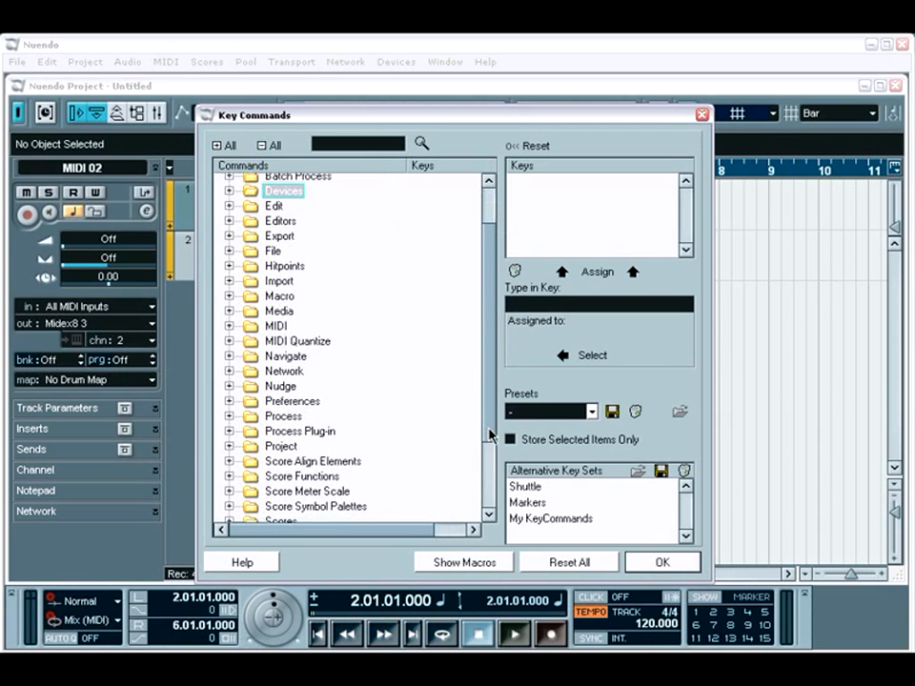
scroll(498, 511, "down", 3)
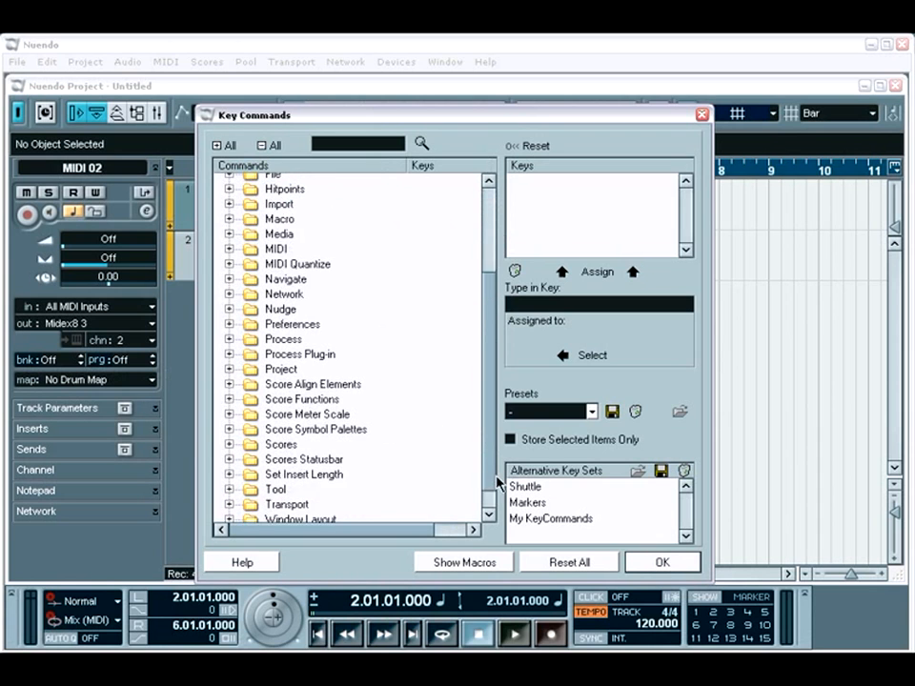
Step: Show the macros list in the Key Commands, hide it again and close the dialog
left_click(486, 562)
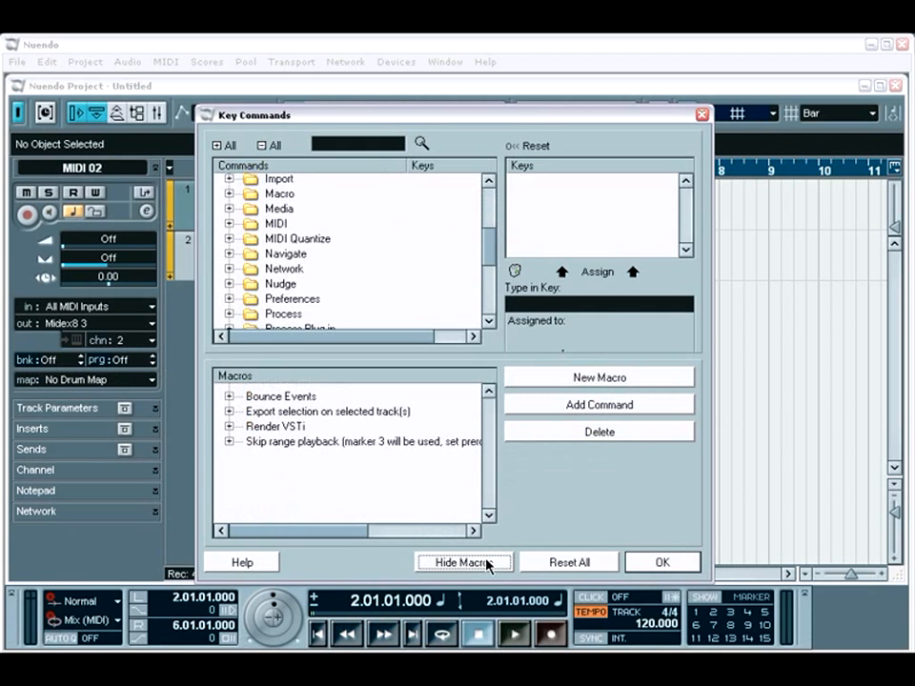
left_click(486, 563)
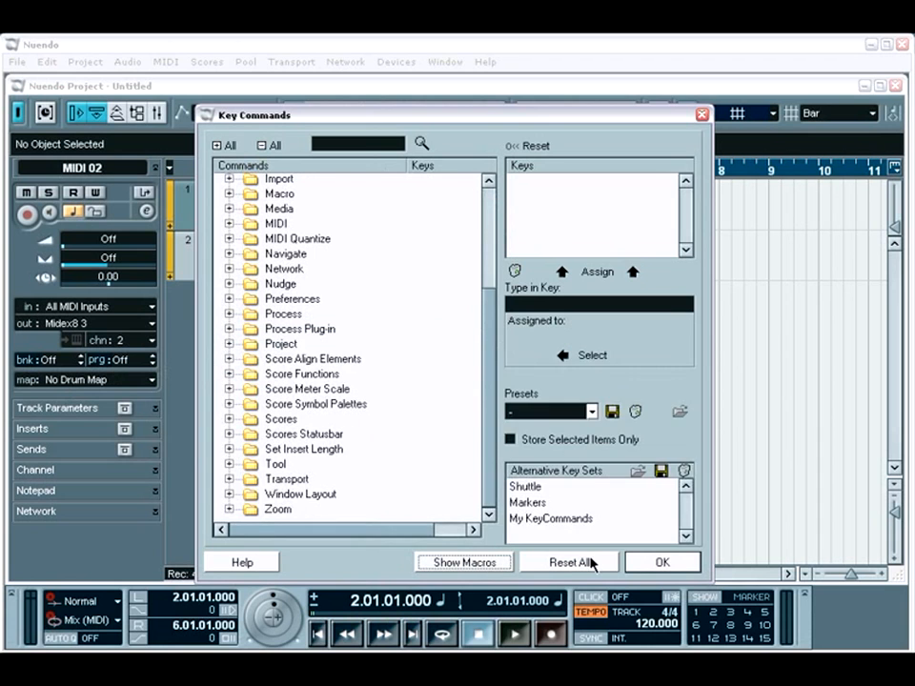
left_click(636, 563)
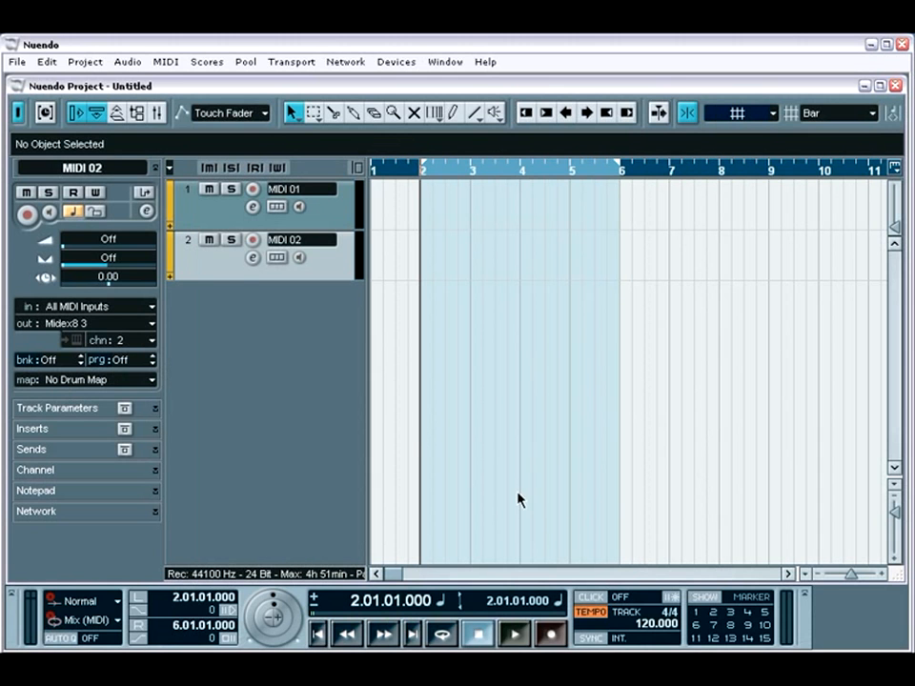
Step: Examine the Project Setup settings for frame rate, display format, sample rate and record format, and close the dialog
left_click(85, 63)
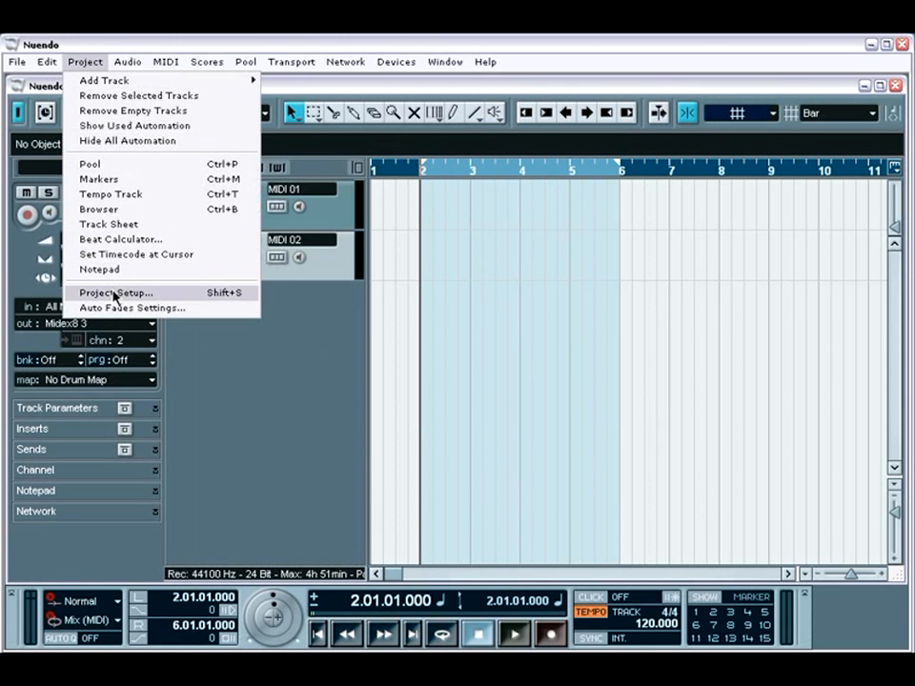
left_click(134, 293)
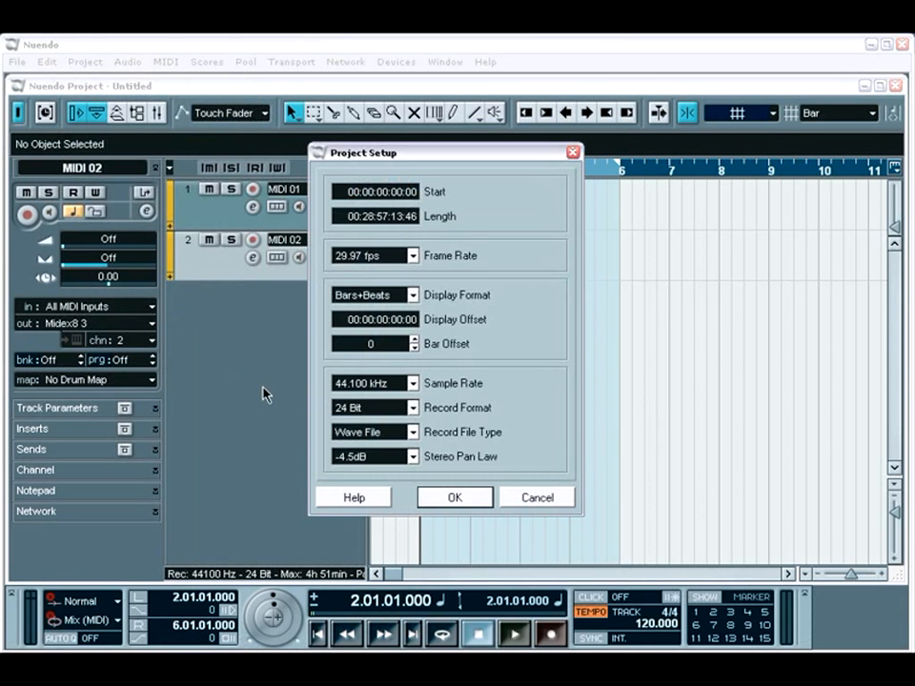
left_click(427, 506)
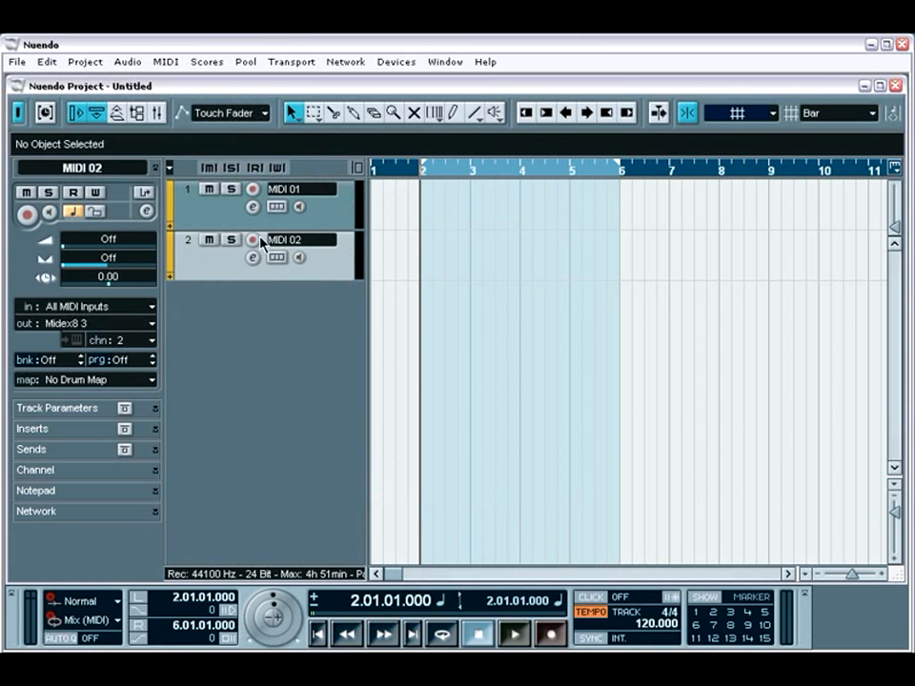
Step: Examine the Metronome Setup options for MIDI click, audio click and precount, and close the dialog
left_click(291, 63)
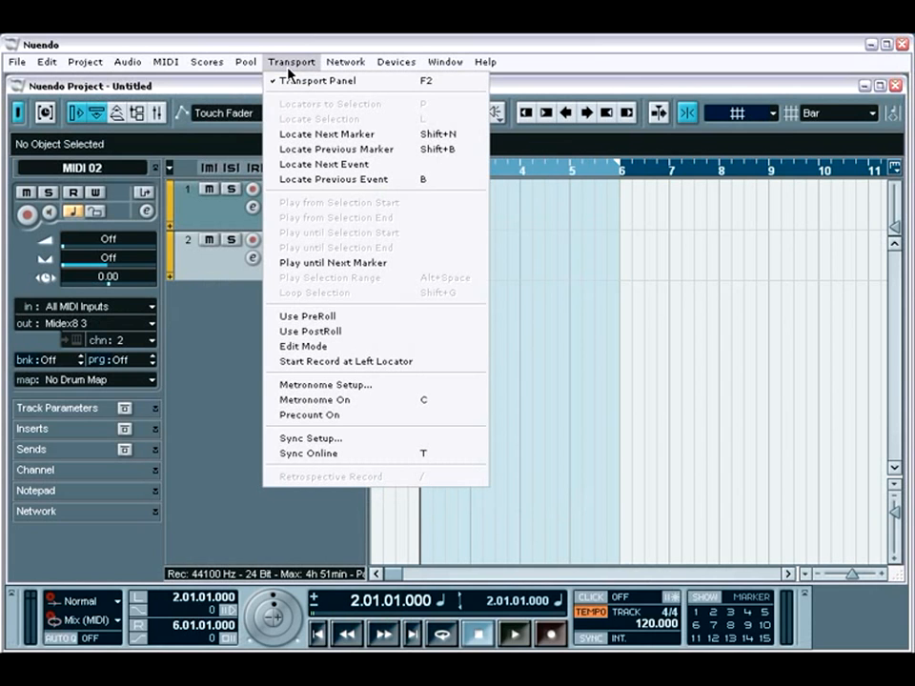
left_click(339, 386)
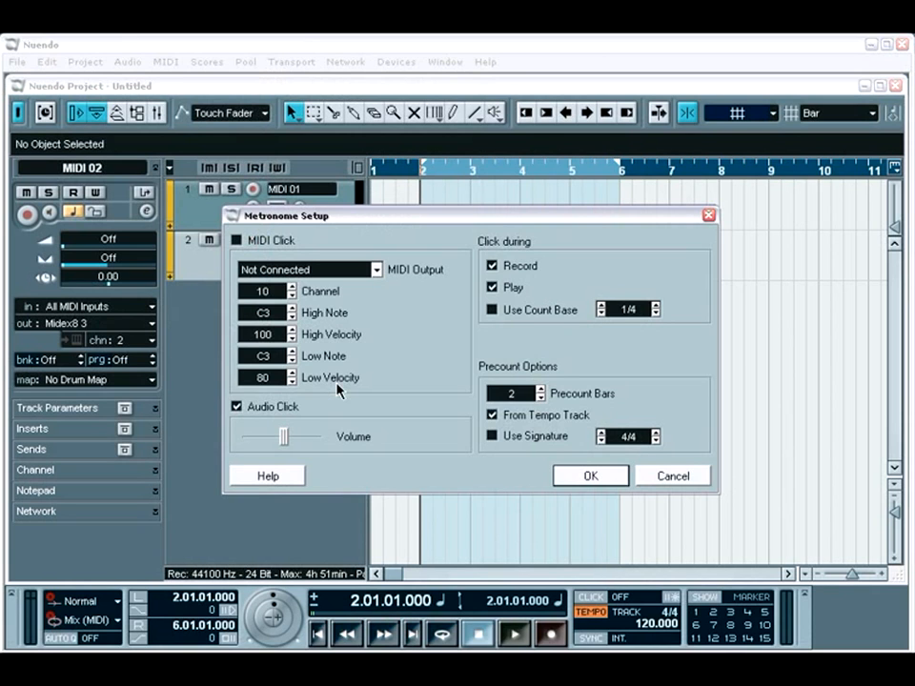
left_click(590, 476)
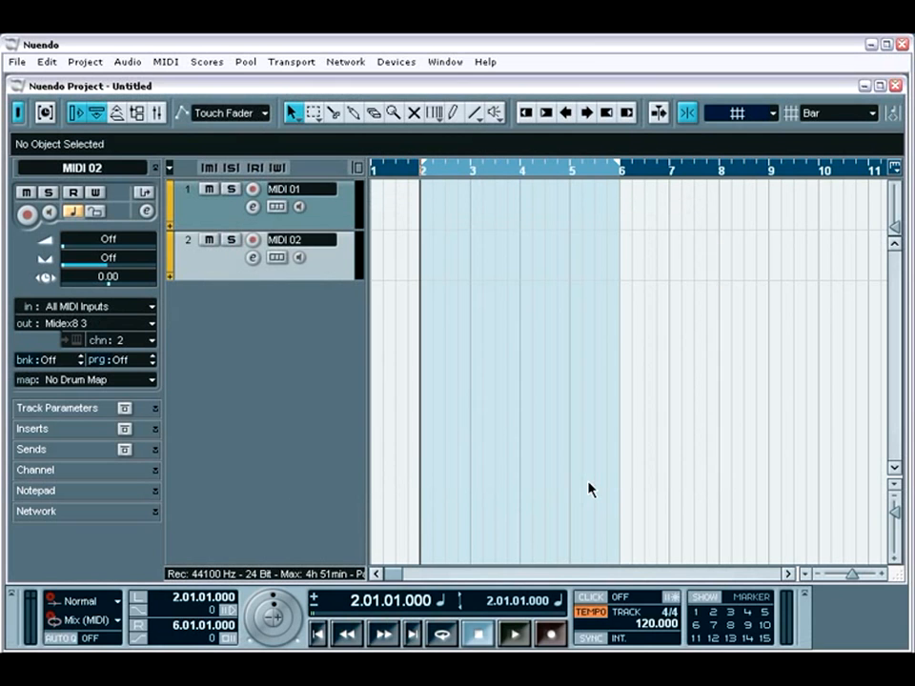
Step: Examine the Synchronization Setup options for timecode source, machine control and MIDI clock ports, and close the dialog
left_click(298, 63)
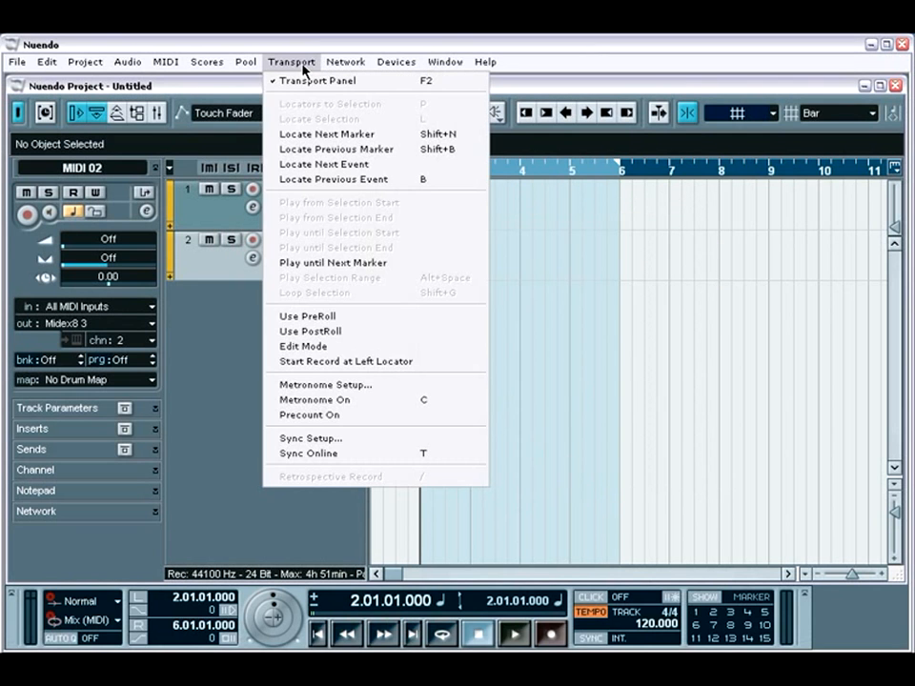
left_click(368, 439)
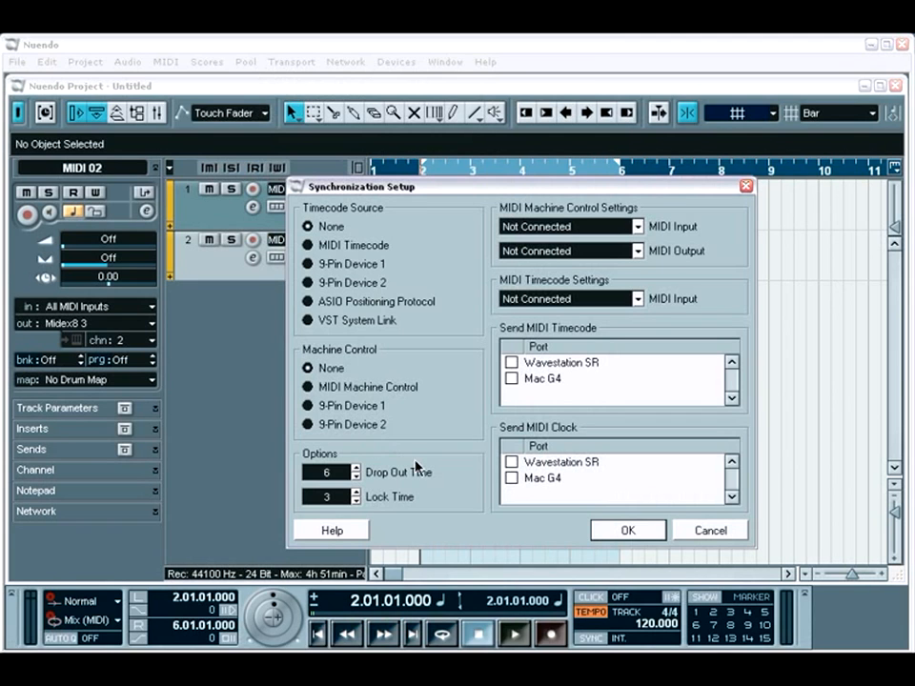
left_click(610, 534)
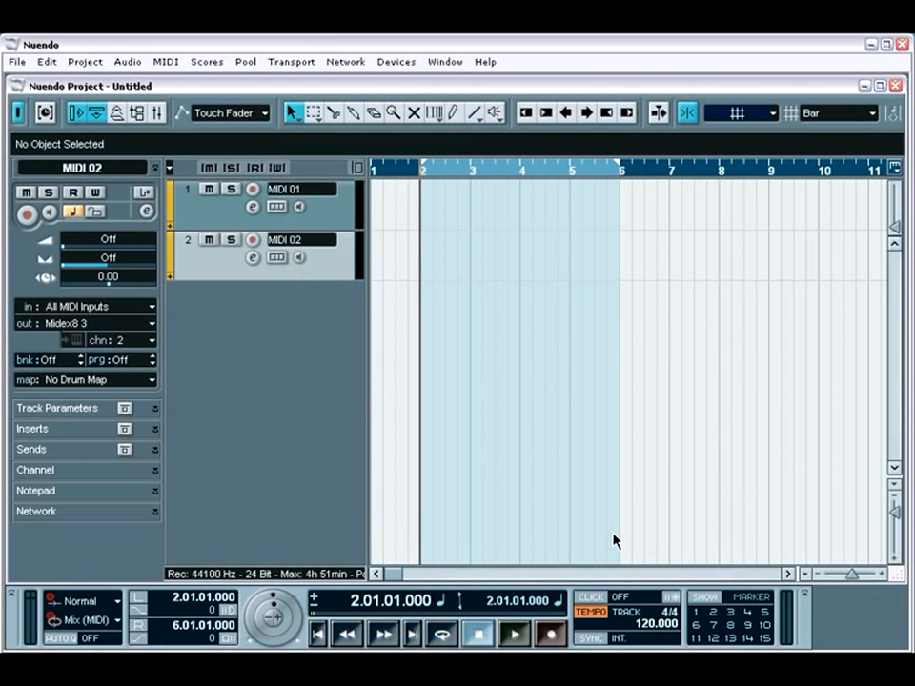